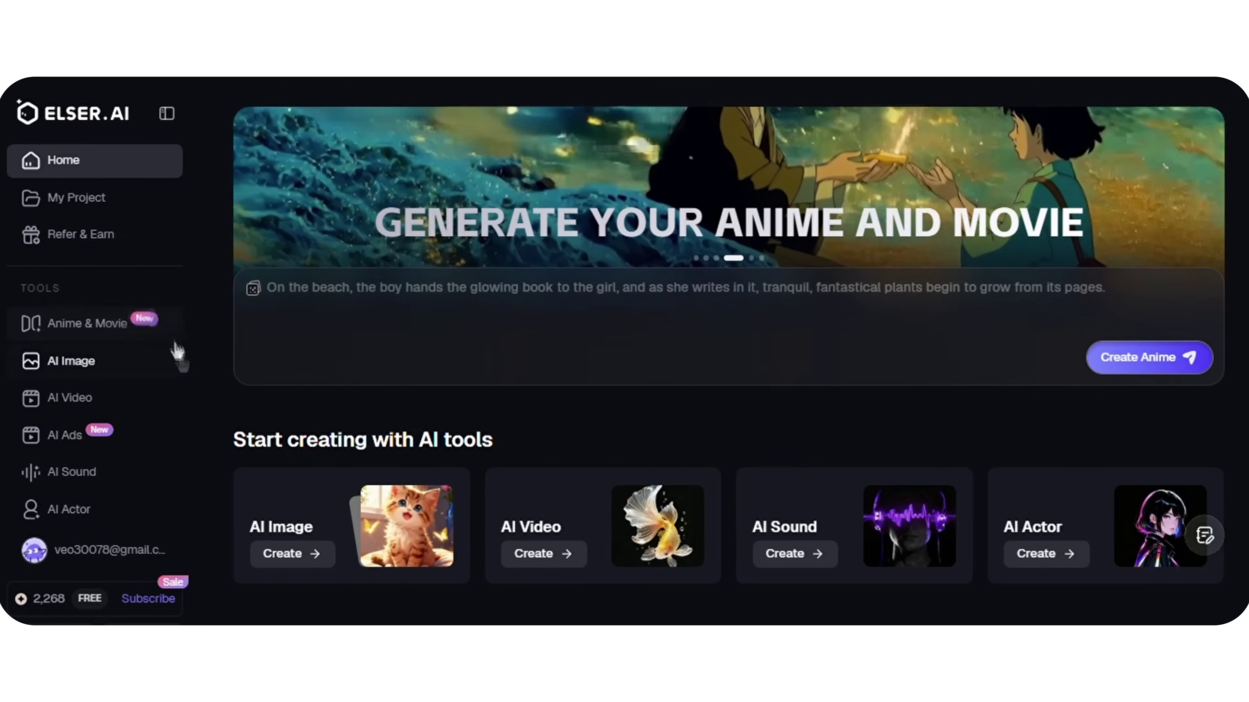
- Start an Anime & Movie project with the 'Start with a Short Idea' option selected
click(156, 339)
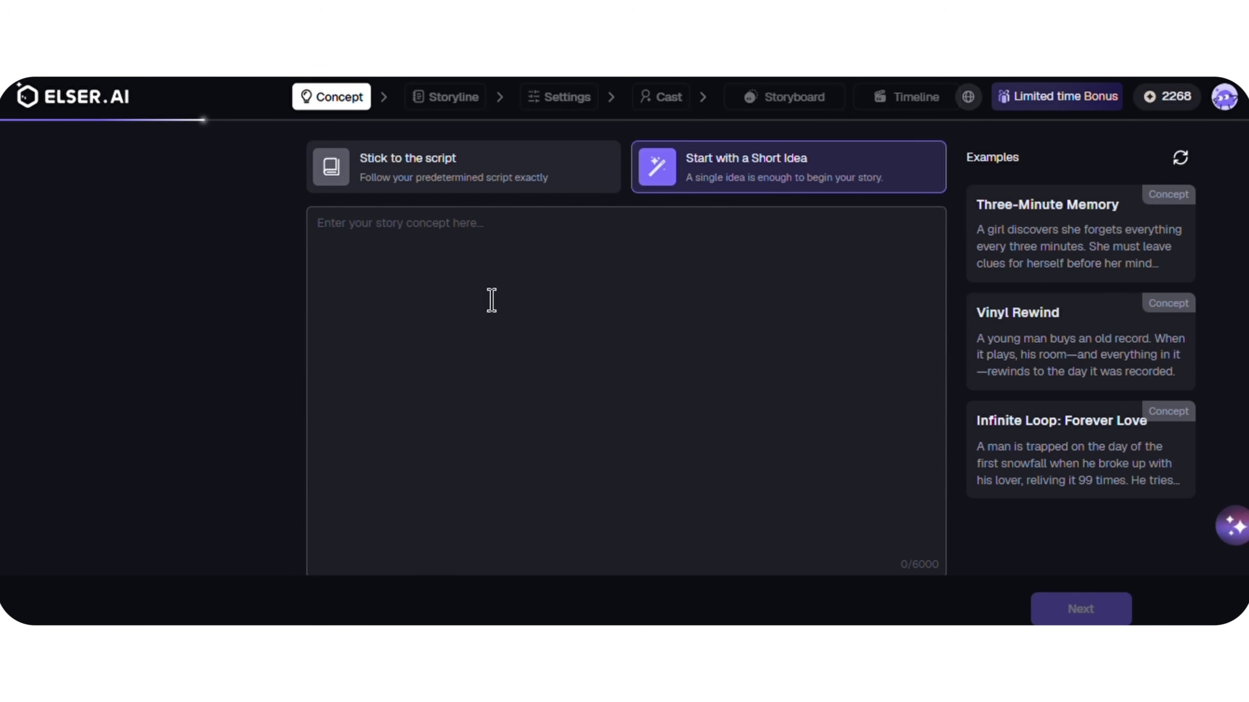
click(539, 183)
click(743, 189)
click(617, 189)
click(697, 185)
click(534, 189)
click(691, 189)
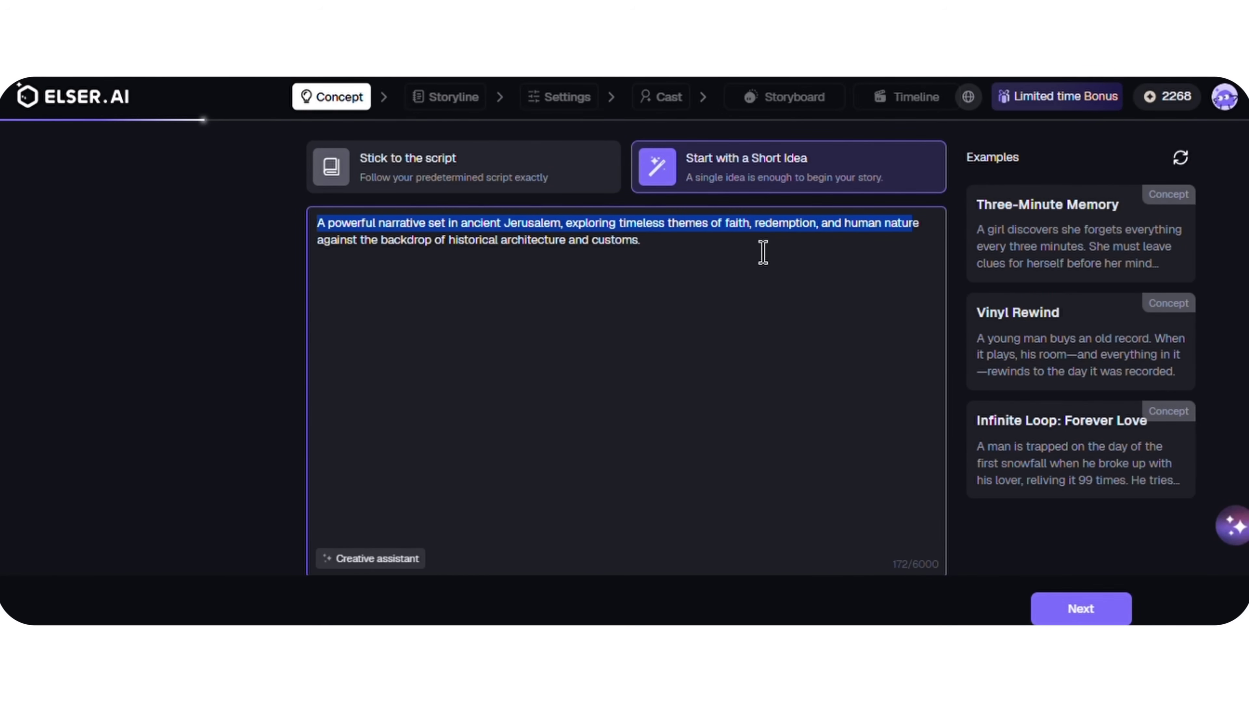
- Review the ancient Jerusalem faith-and-redemption concept and submit it to generate the storyline
click(312, 238)
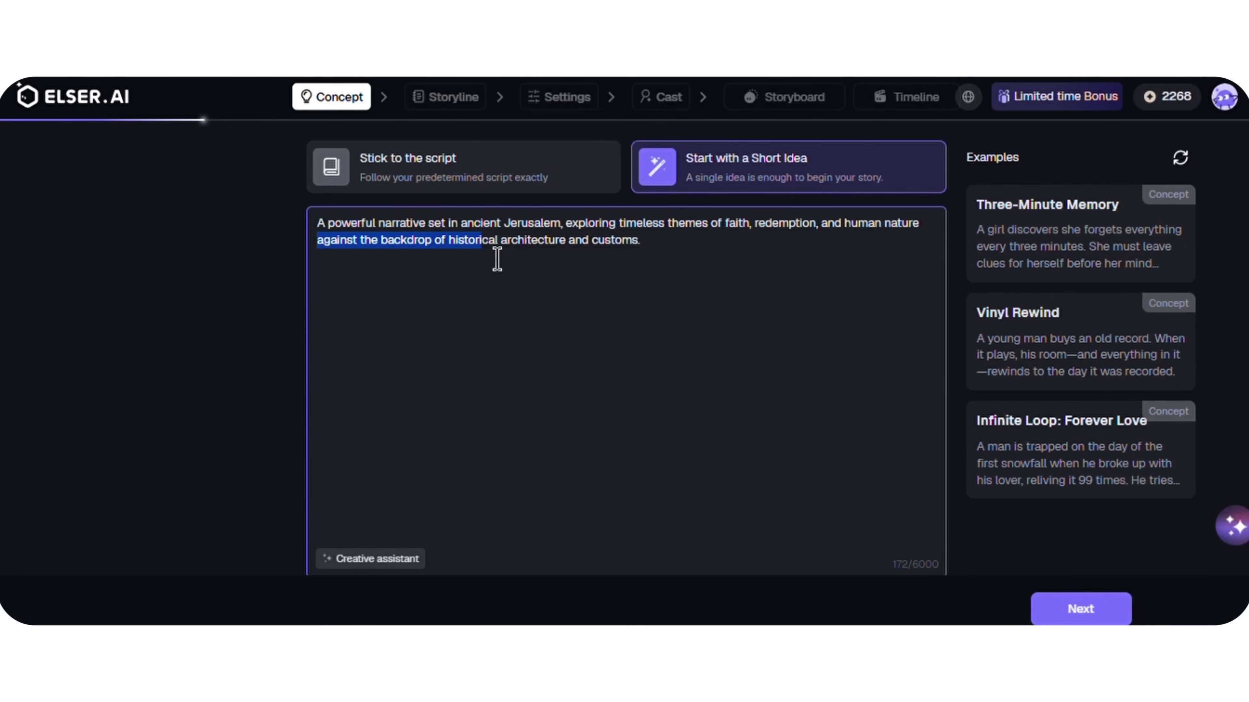
scroll(716, 339, down, 2)
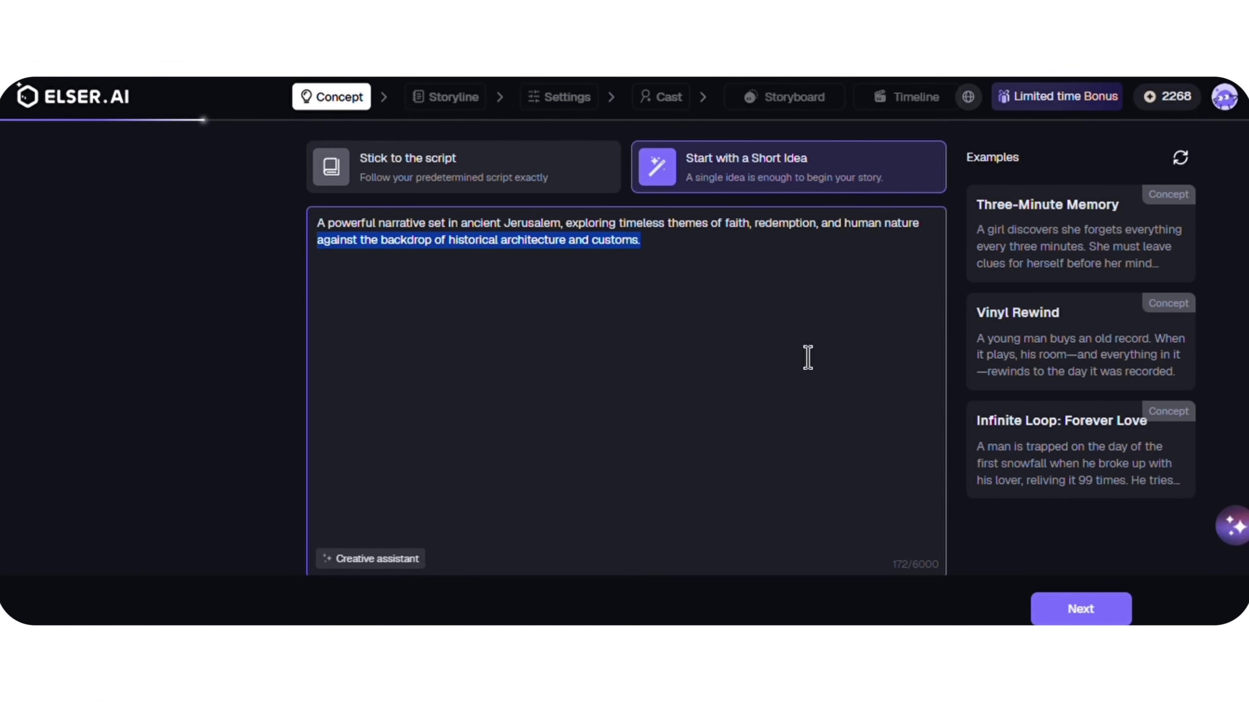
click(854, 431)
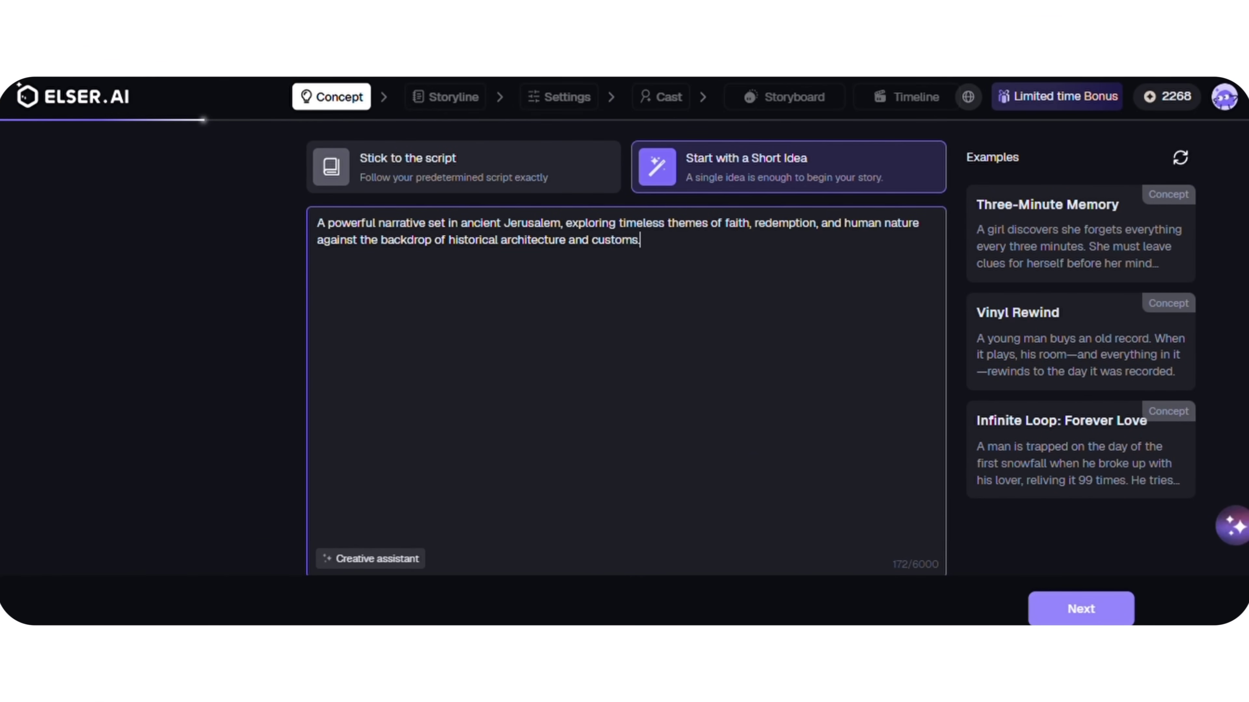
click(1104, 621)
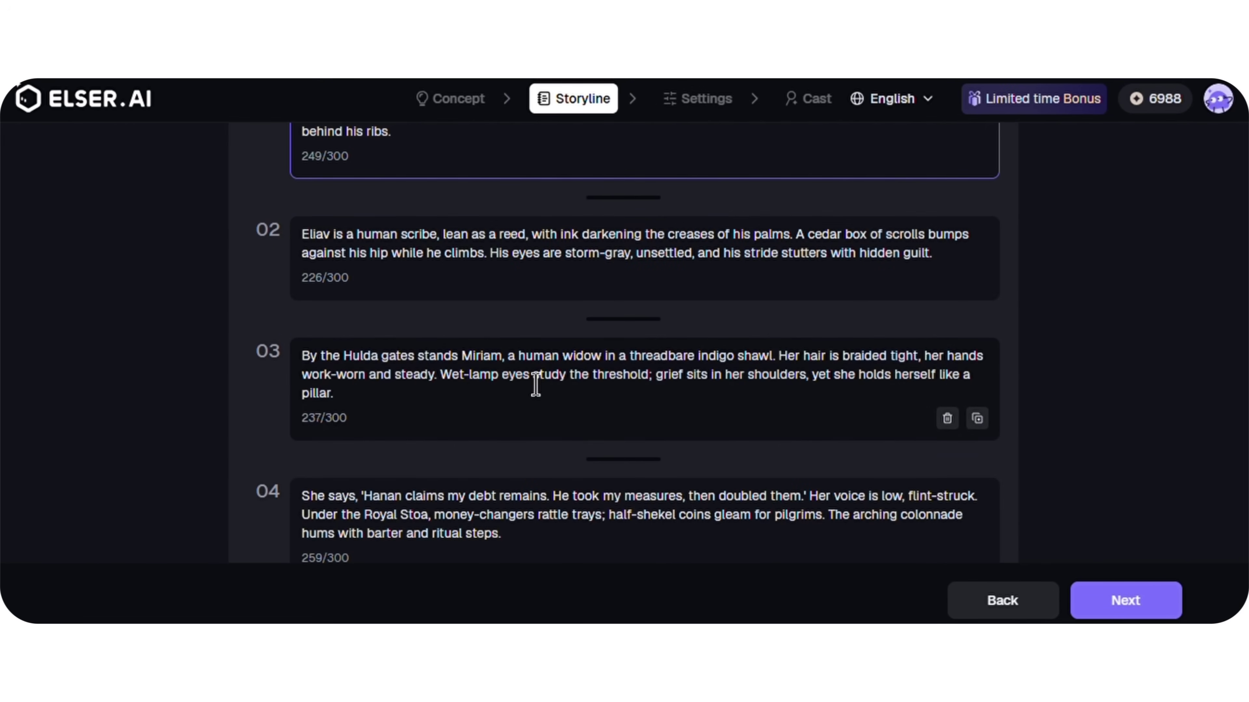
- Read through the generated storyline scenes, selecting the end of scene 03's description
drag(326, 395, 342, 406)
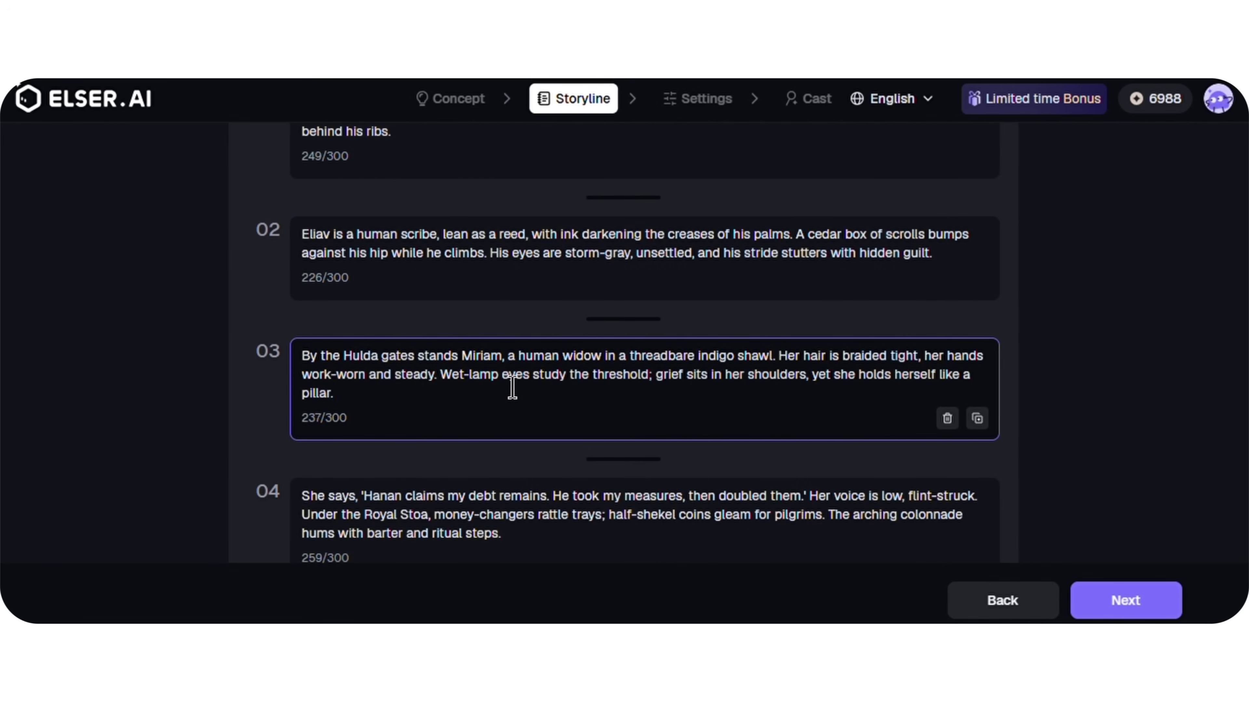
scroll(512, 387, down, 4)
scroll(502, 387, down, 4)
scroll(507, 387, up, 4)
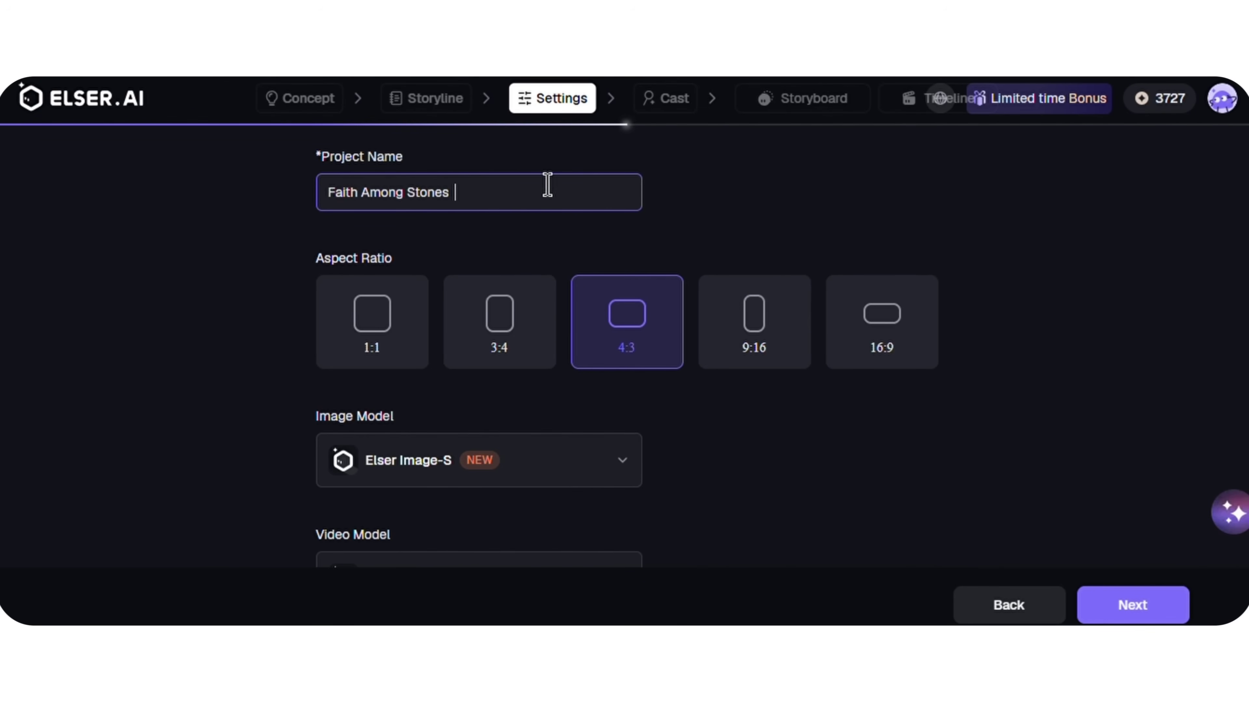
- Set the aspect ratio to 16:9, keeping Elser Image-S and Elser Video-S models
click(918, 339)
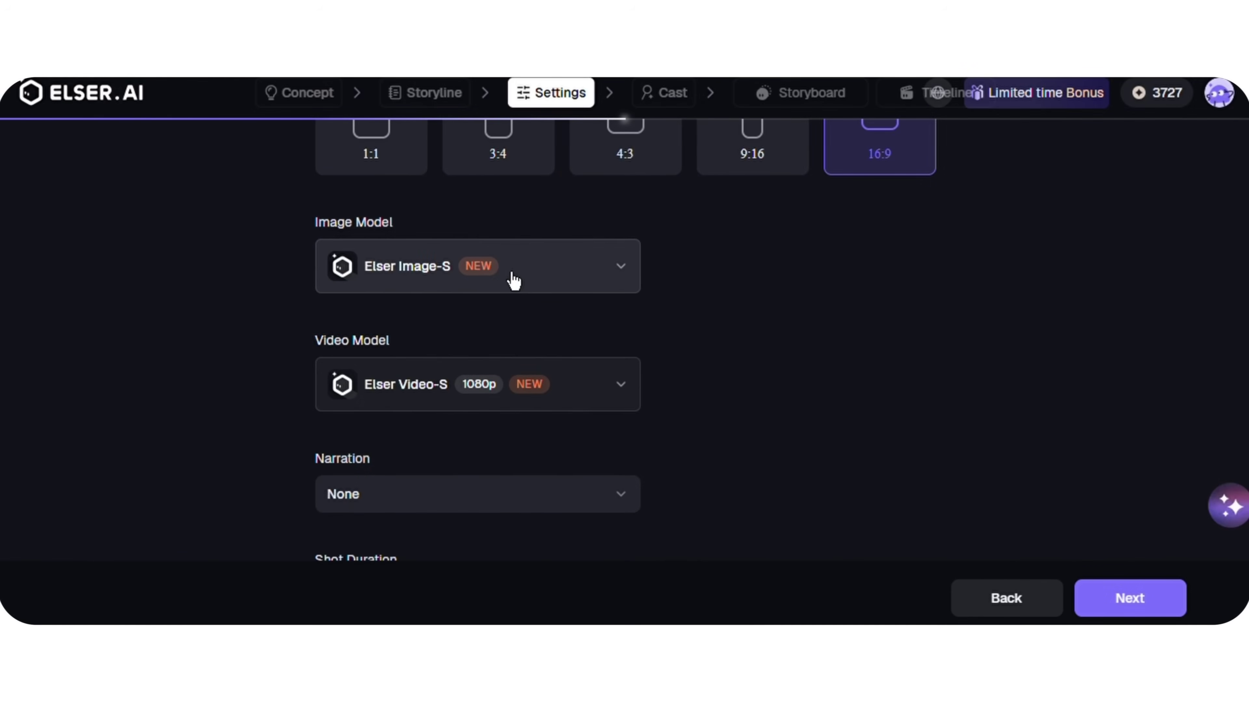
click(512, 278)
click(518, 423)
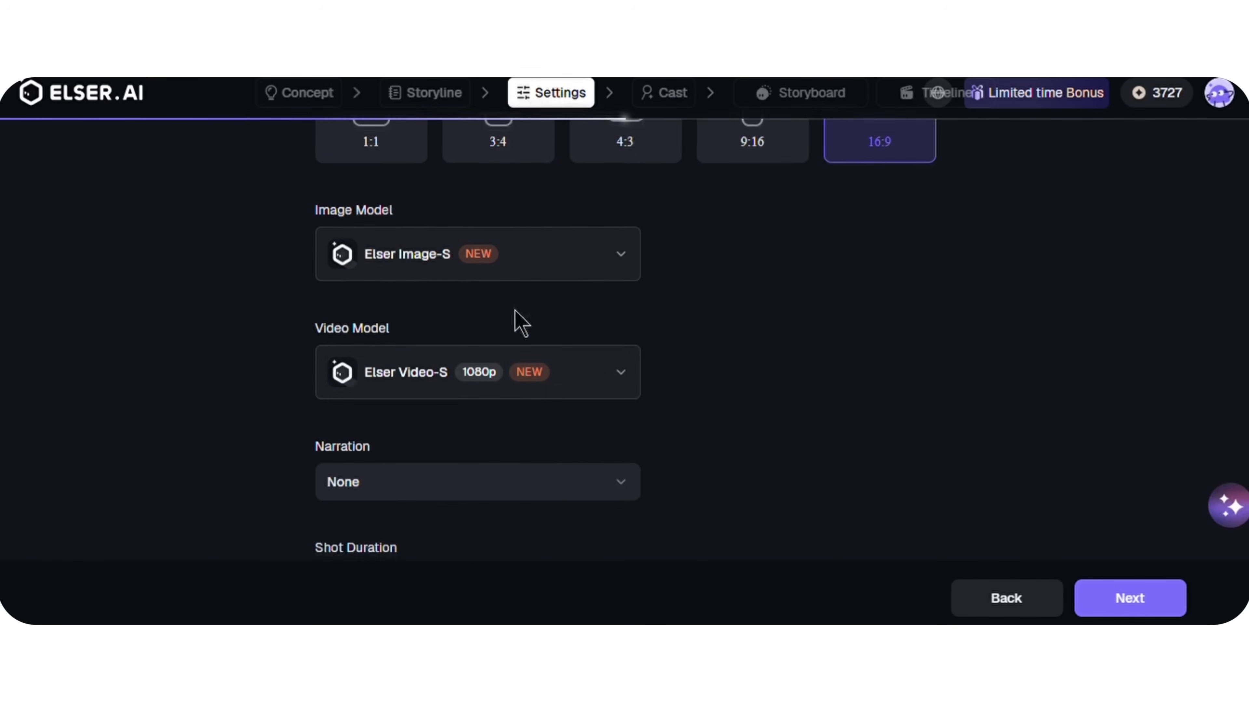
scroll(516, 321, up, 3)
scroll(566, 349, down, 3)
click(515, 284)
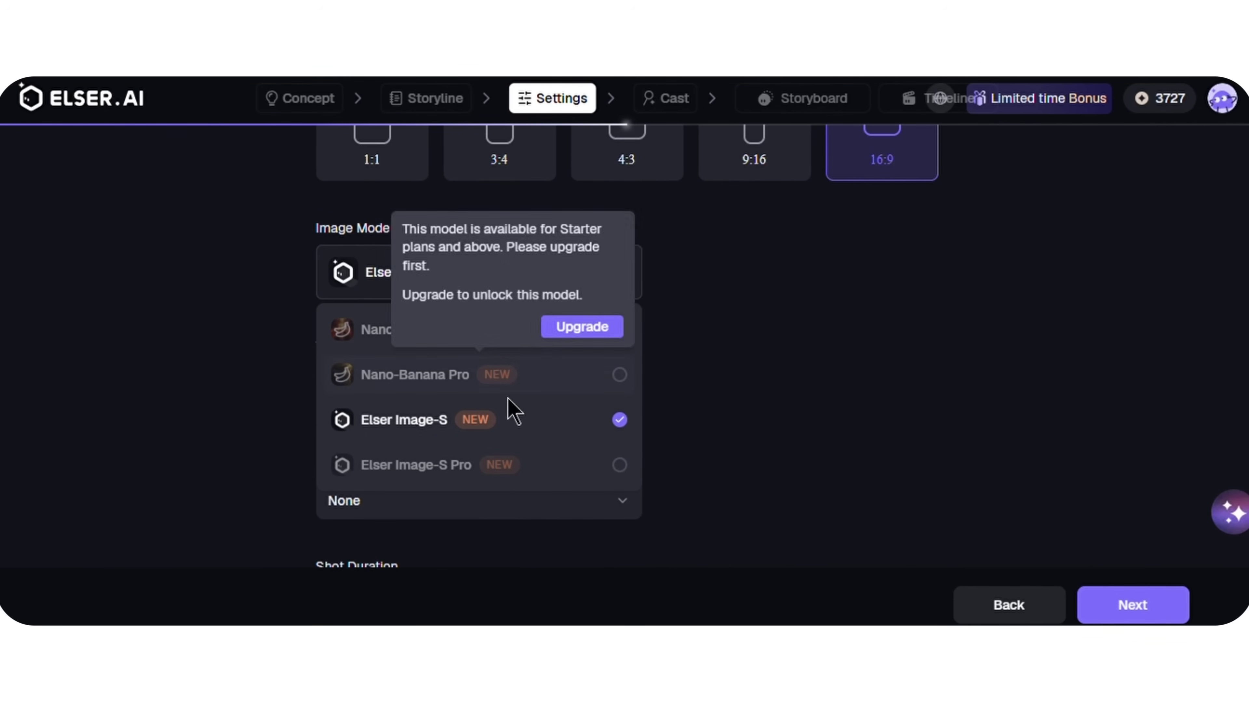
click(511, 418)
scroll(519, 374, down, 2)
click(524, 329)
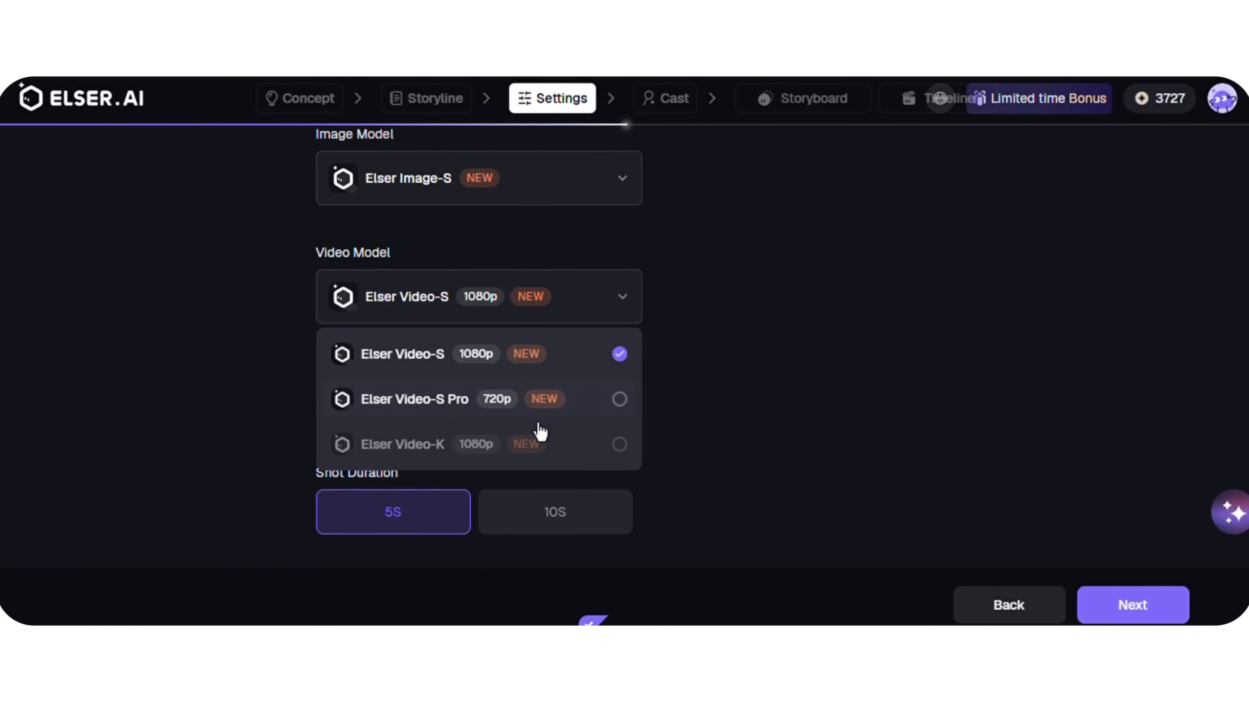
click(535, 374)
scroll(533, 325, down, 2)
- Choose Wistful American narration and continue to the character Cast step
click(518, 327)
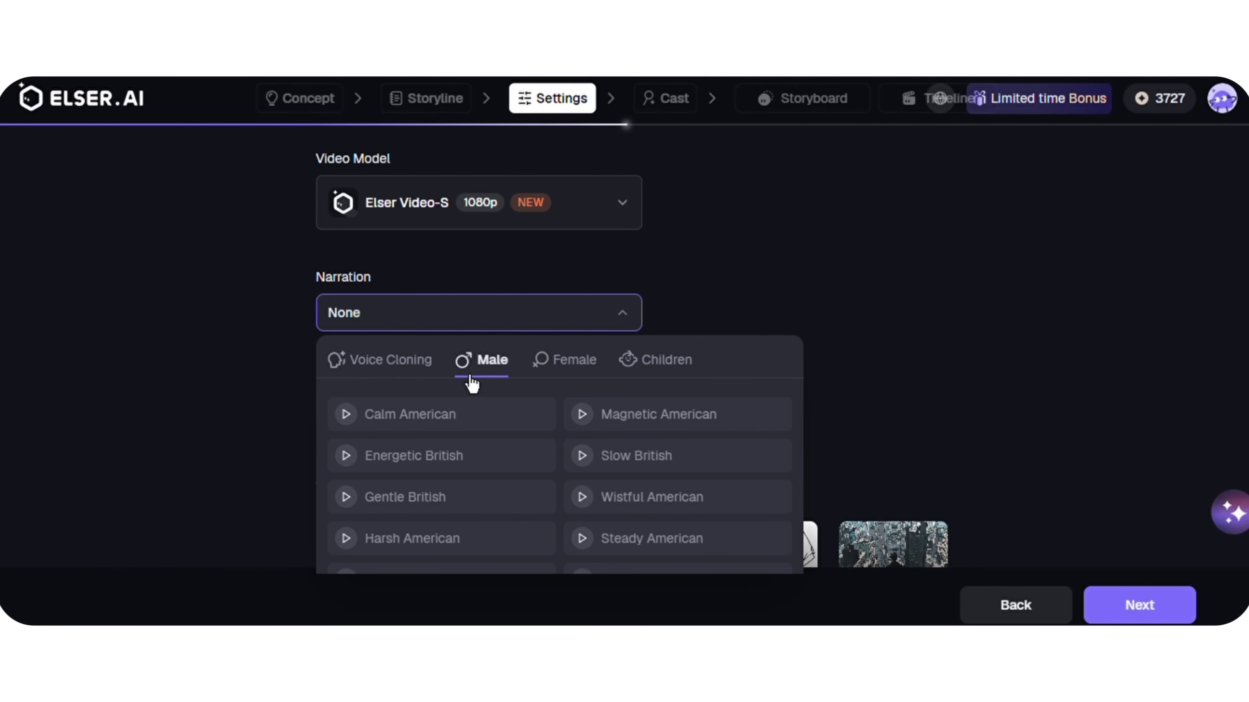
click(441, 375)
click(484, 361)
click(630, 511)
scroll(591, 391, down, 2)
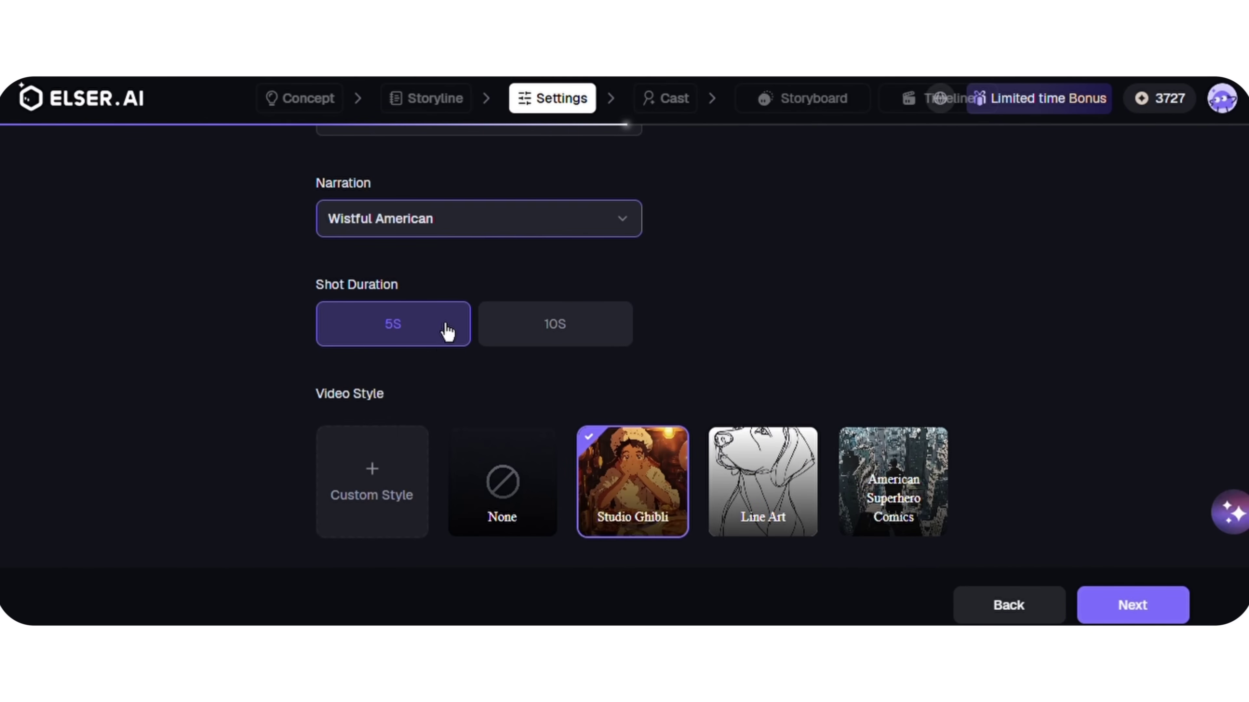
scroll(694, 491, down, 8)
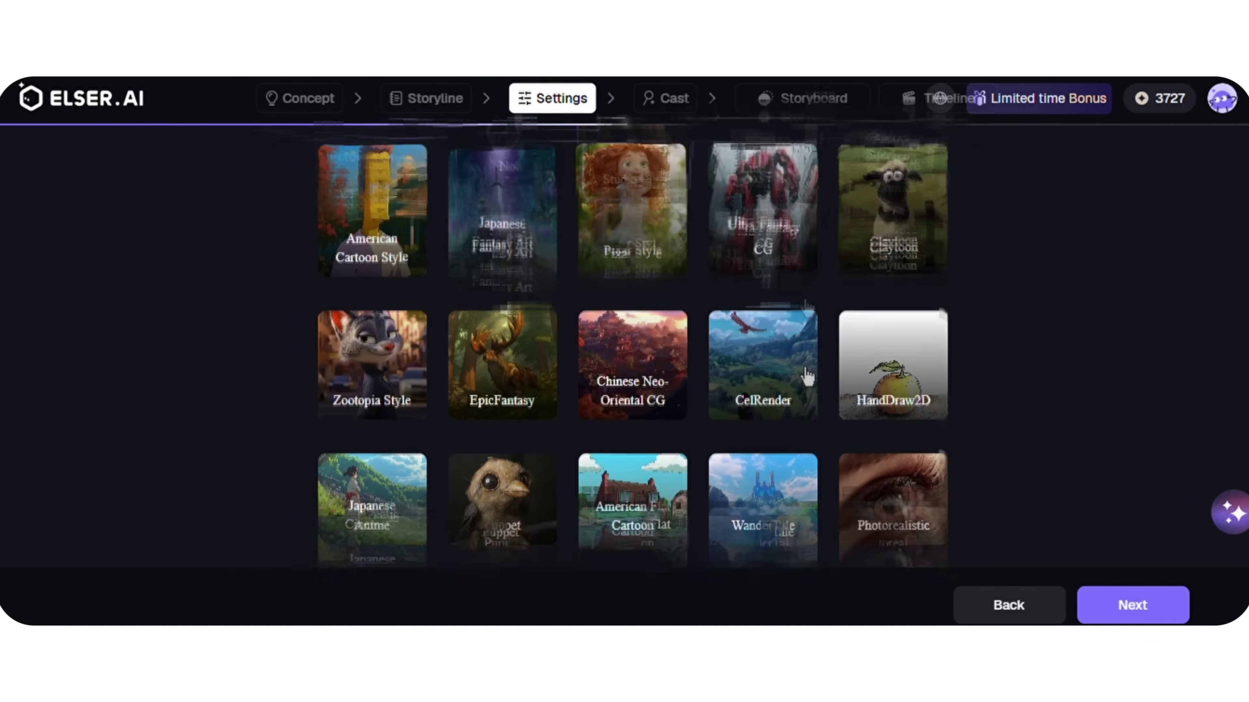
scroll(427, 380, down, 6)
scroll(438, 362, up, 8)
scroll(737, 364, down, 5)
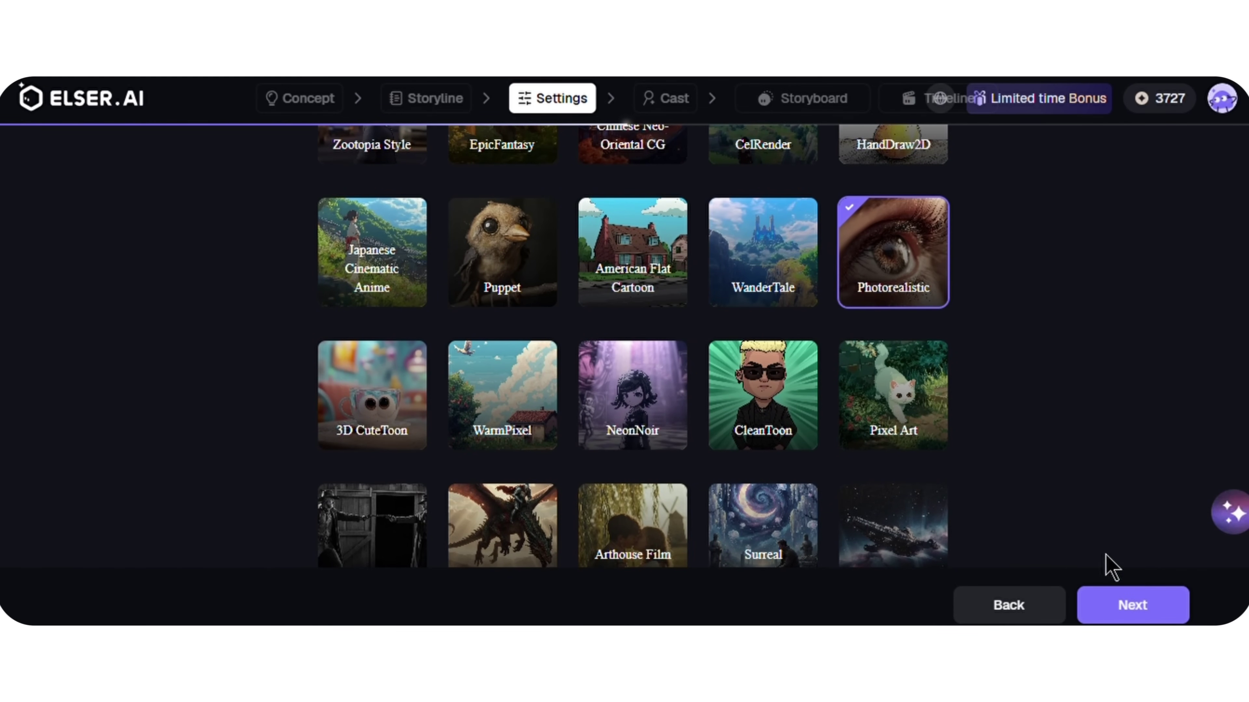
click(1129, 603)
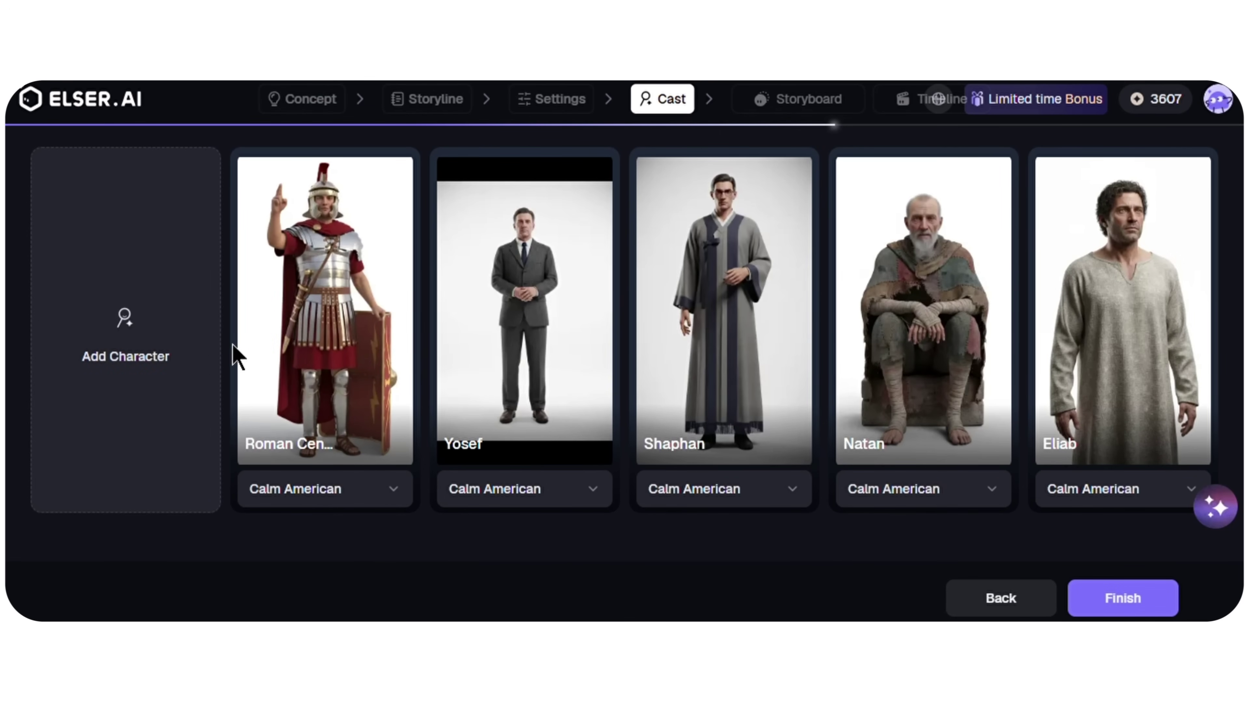
- Give the Roman Centurion the Wistful American voice and inspect his character editor
click(338, 507)
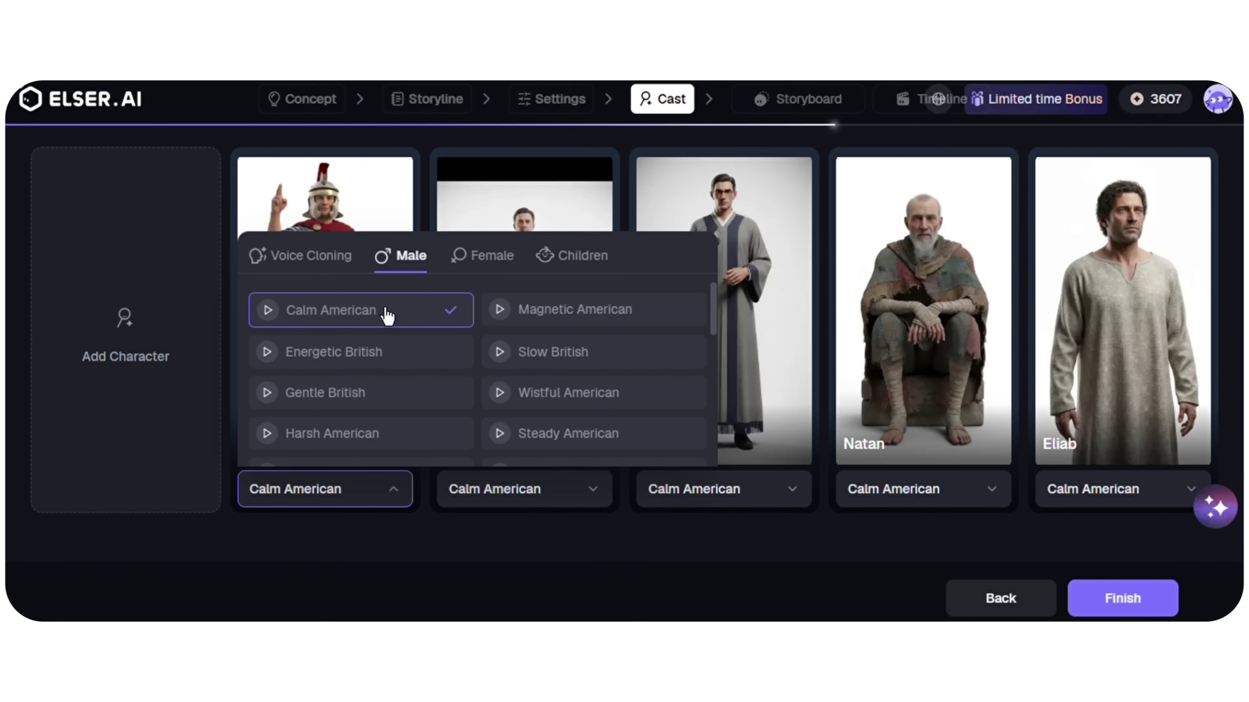
click(558, 405)
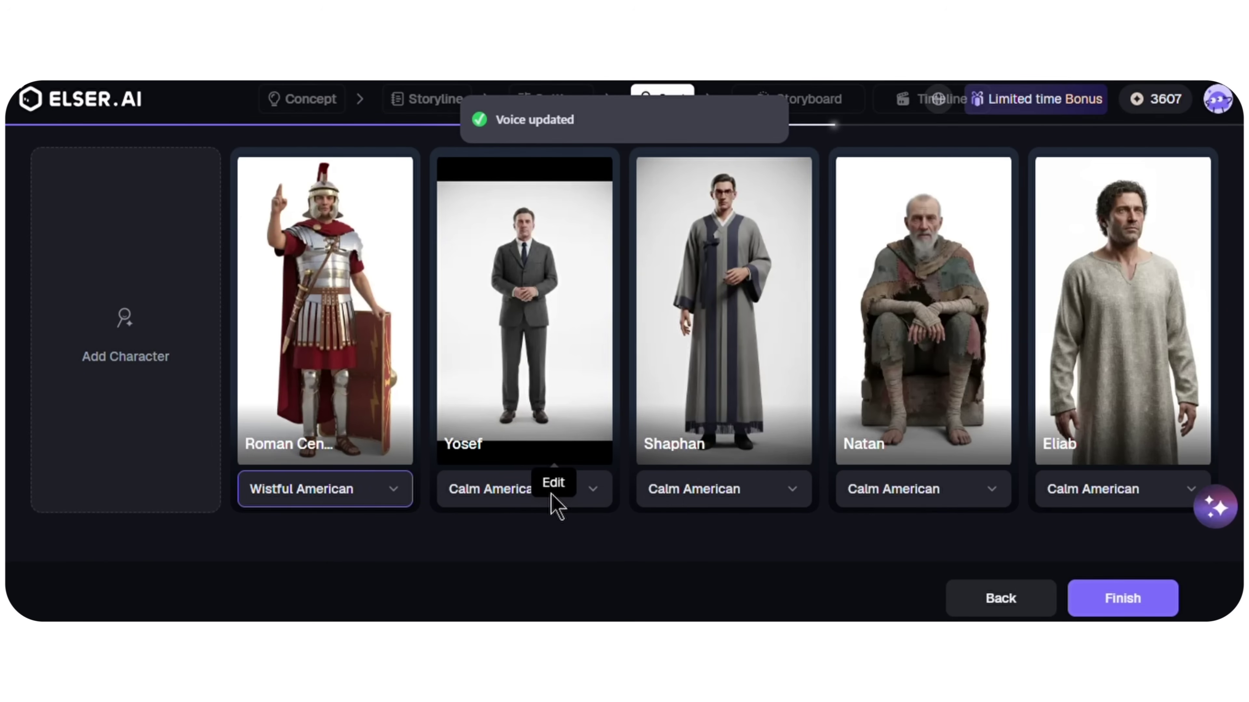
mouse_move(391, 457)
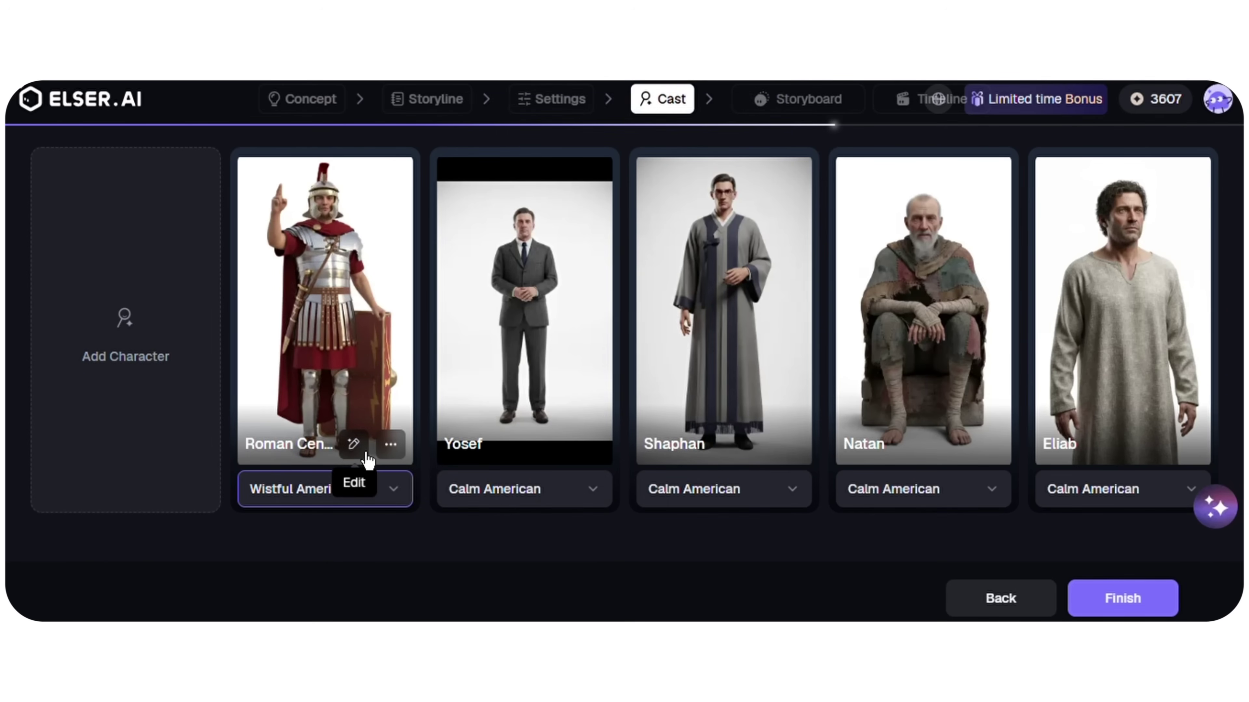
click(354, 444)
click(617, 401)
click(593, 147)
click(474, 144)
click(956, 618)
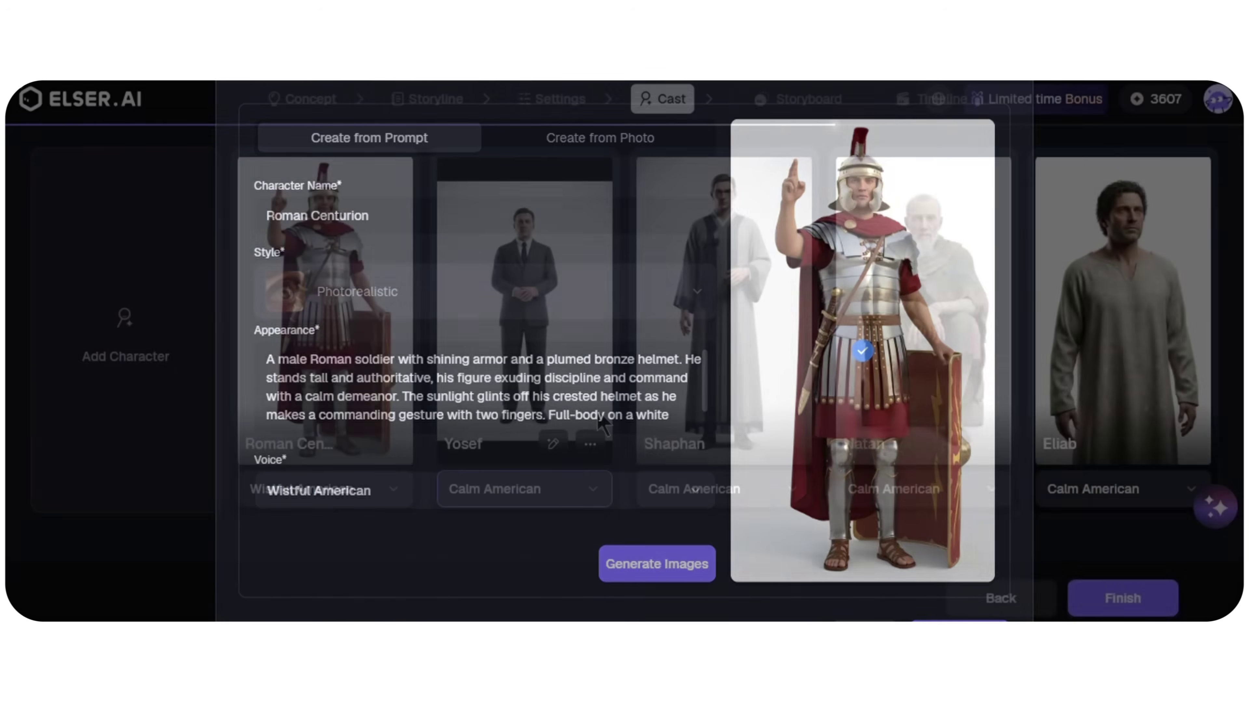
- Set both Shaphan's and Natan's voices to Wistful American
click(732, 491)
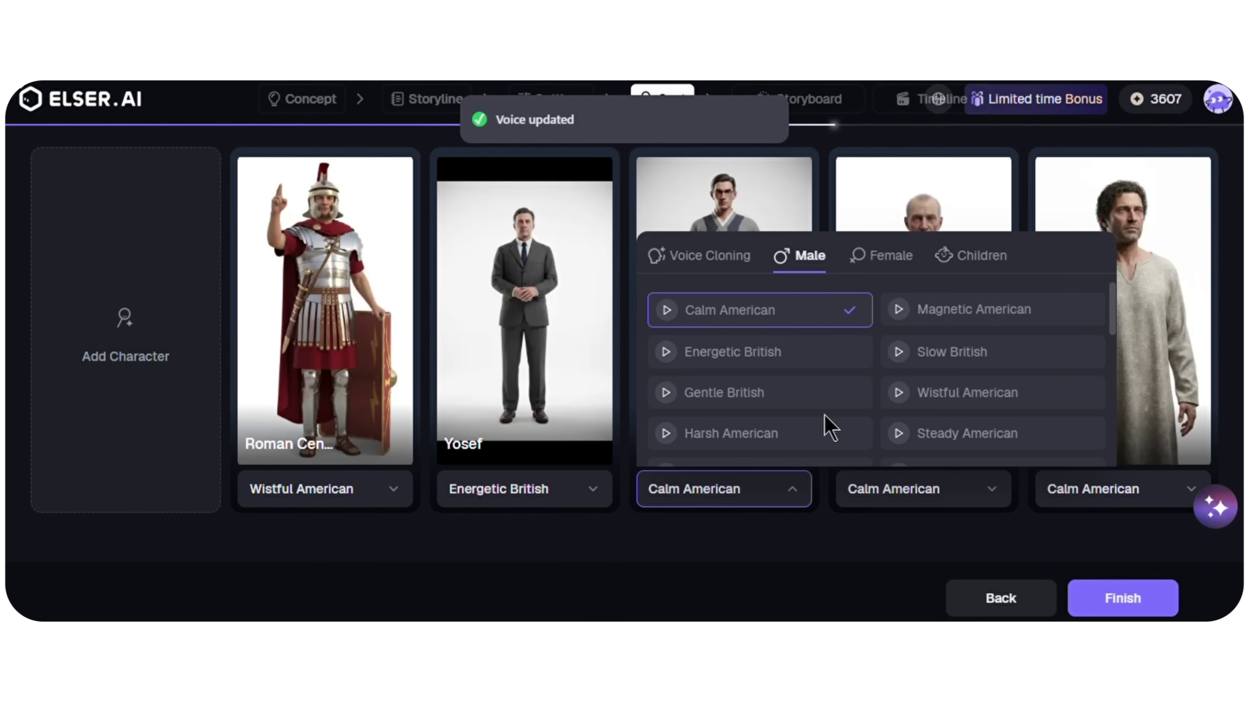
click(953, 393)
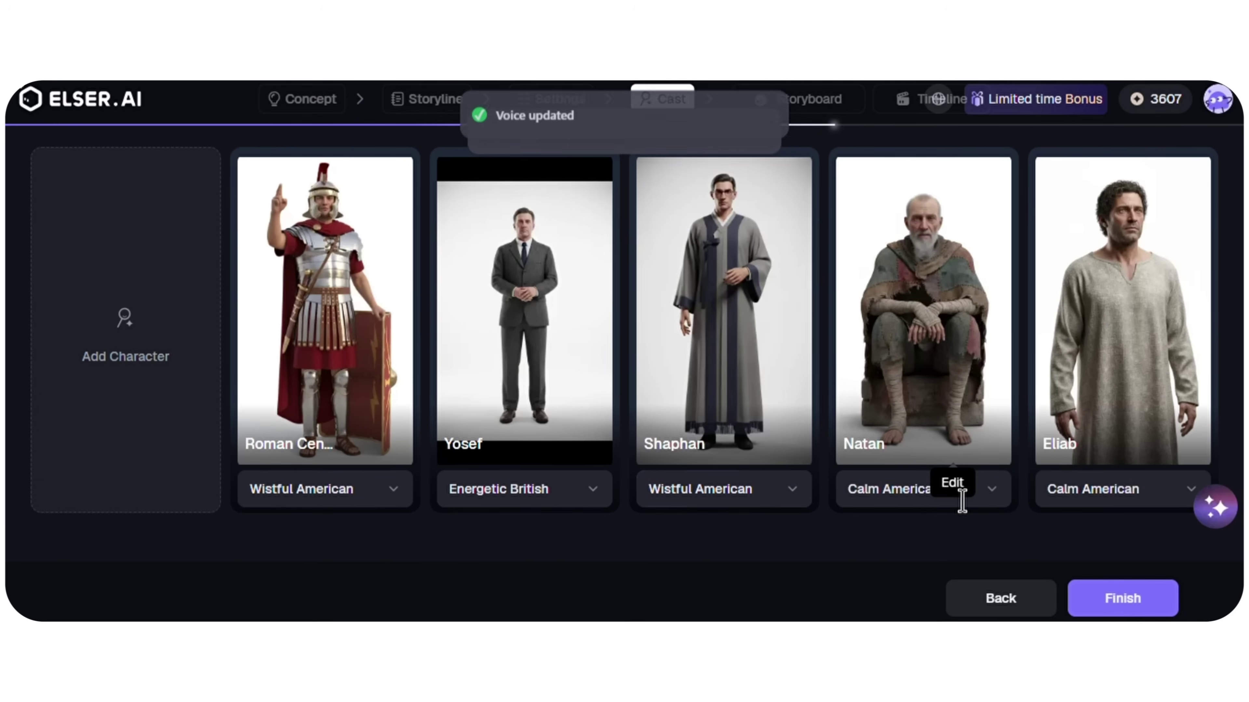
click(967, 498)
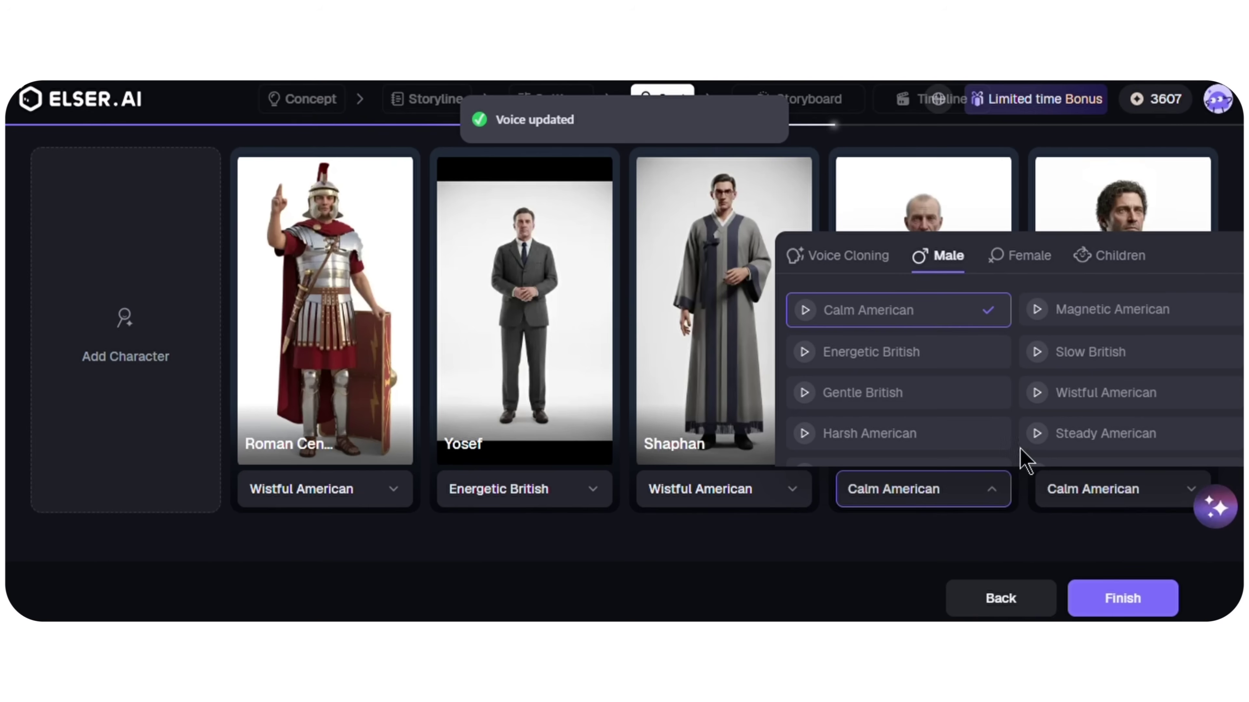
click(1065, 397)
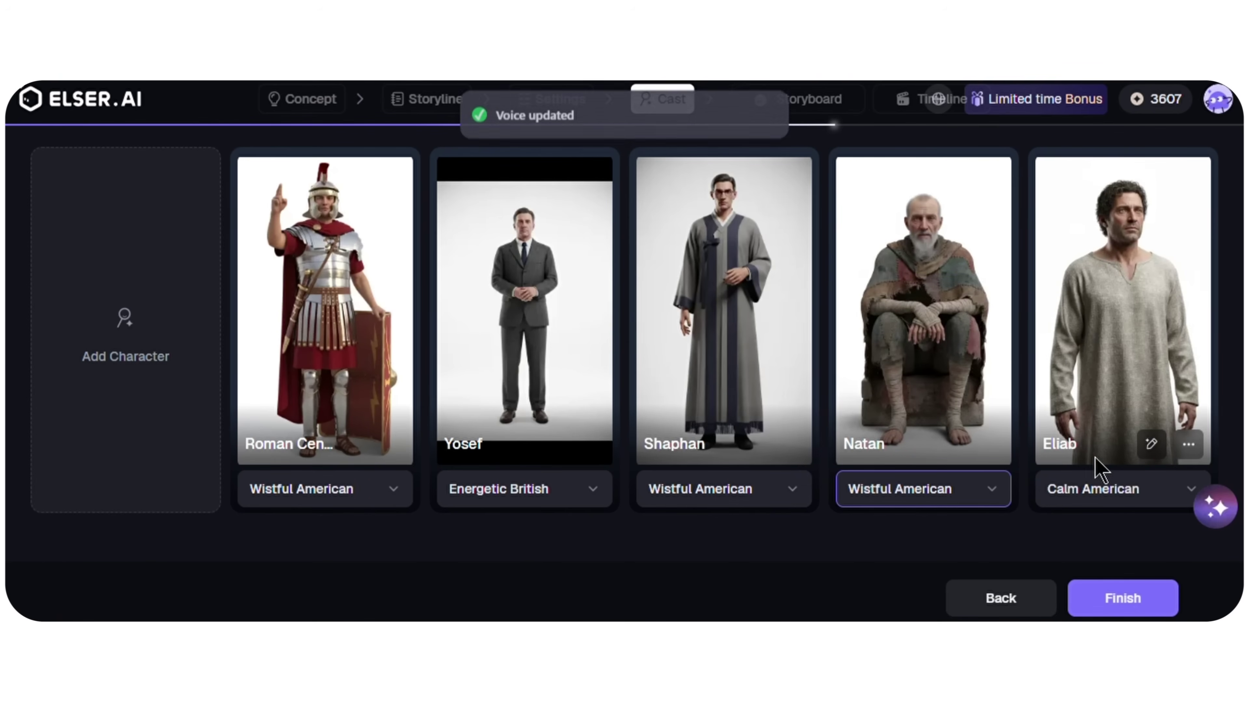
- Finish casting, confirm Auto Generate Storyboard, and collapse Fragment 1's story text
click(1126, 598)
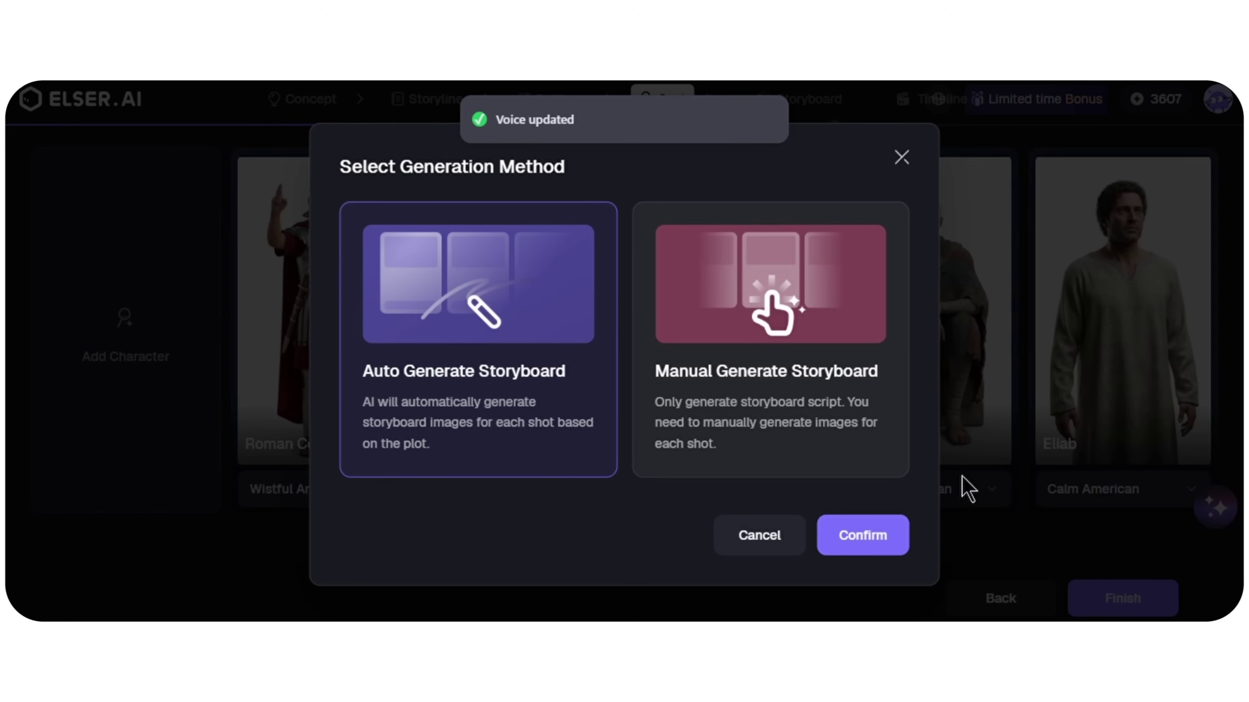
click(677, 340)
click(530, 326)
click(873, 541)
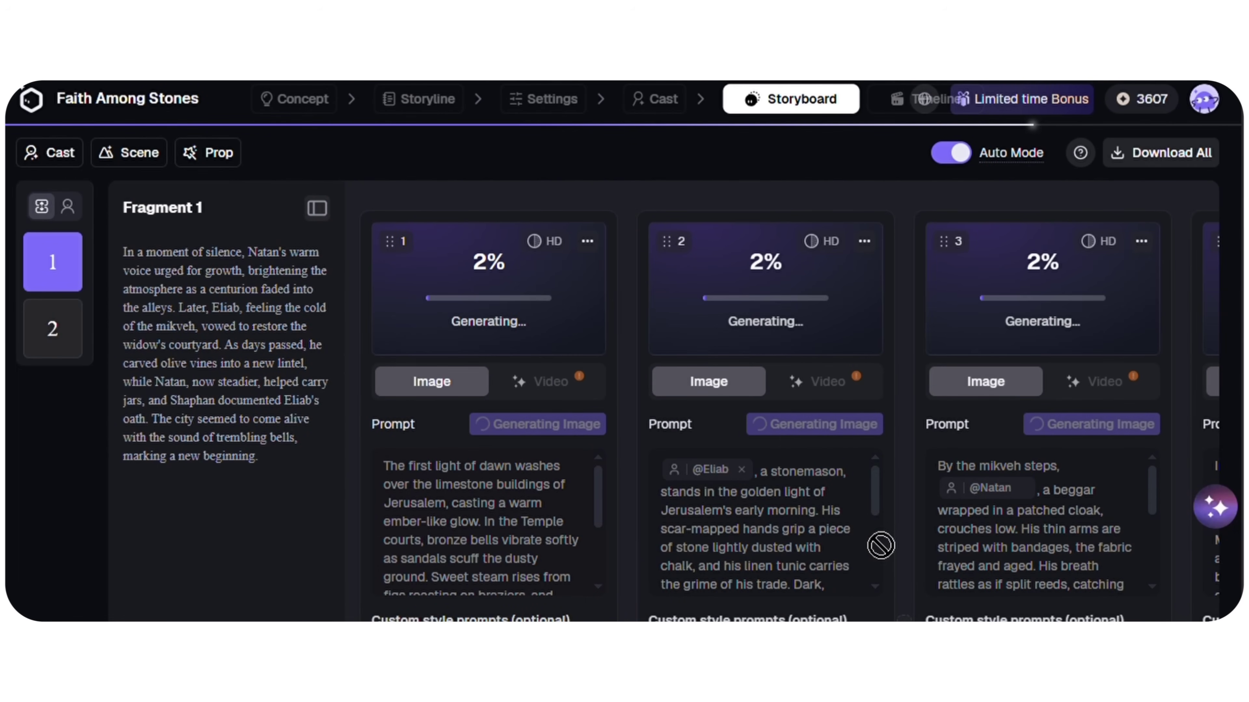
click(319, 210)
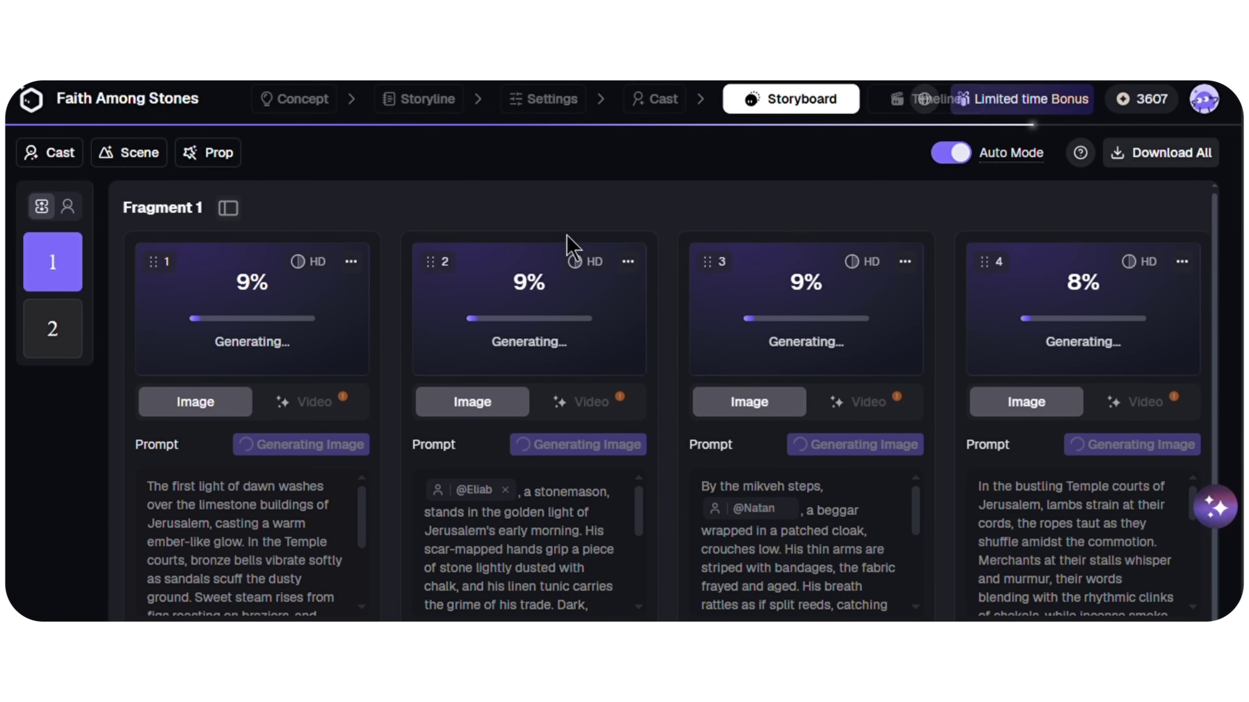
- Scroll the storyboard while Fragment 1 images generate, then view shots grouped by character
scroll(705, 418, down, 4)
scroll(705, 411, up, 4)
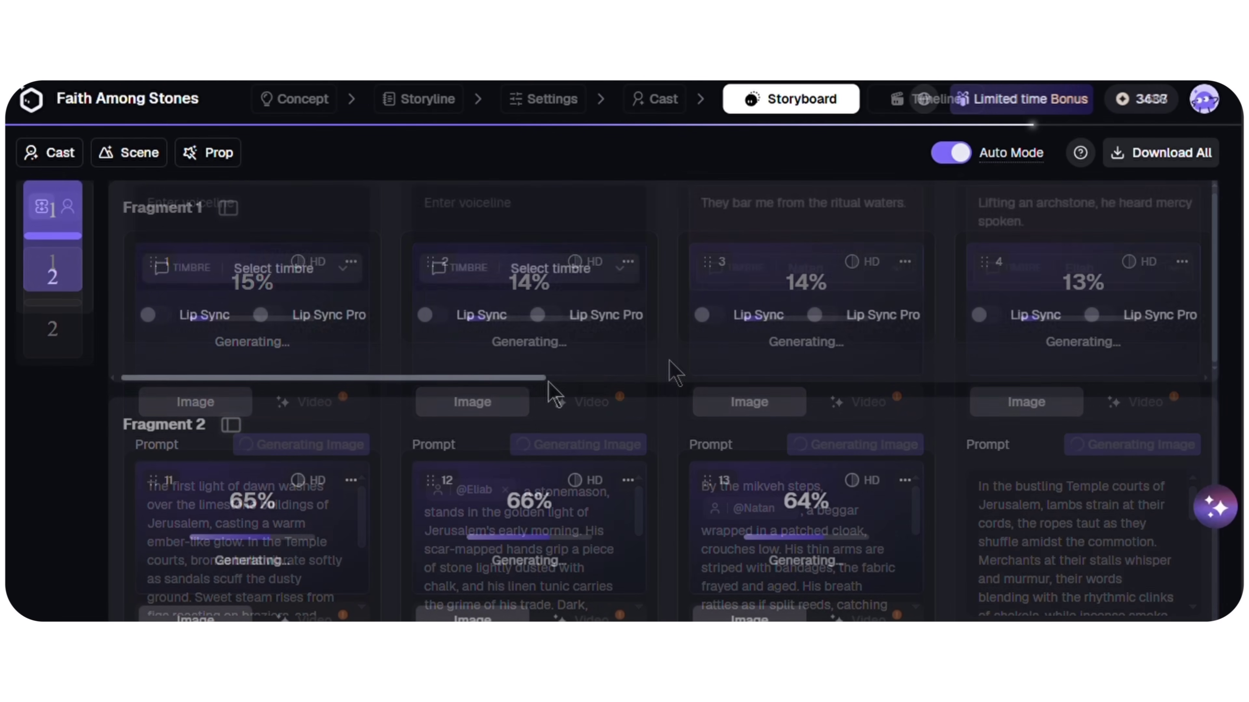
scroll(669, 371, up, 10)
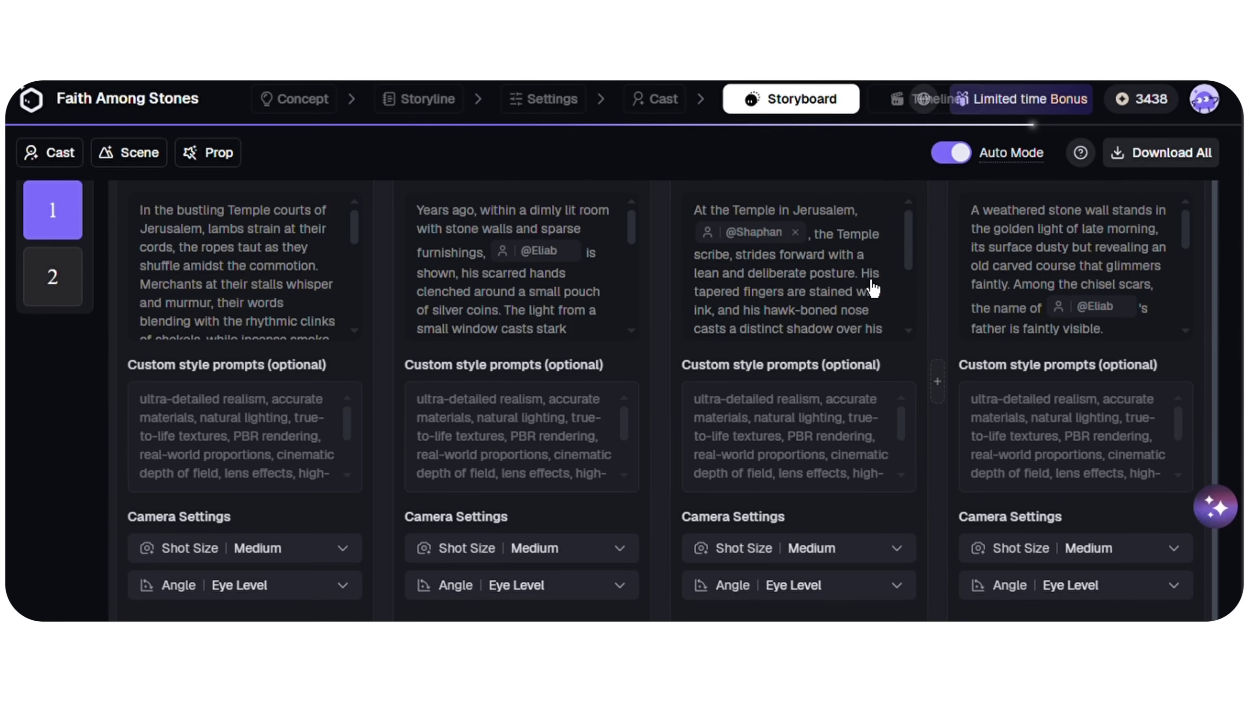
scroll(873, 424, down, 10)
scroll(624, 441, left, 5)
mouse_move(880, 406)
scroll(885, 401, up, 10)
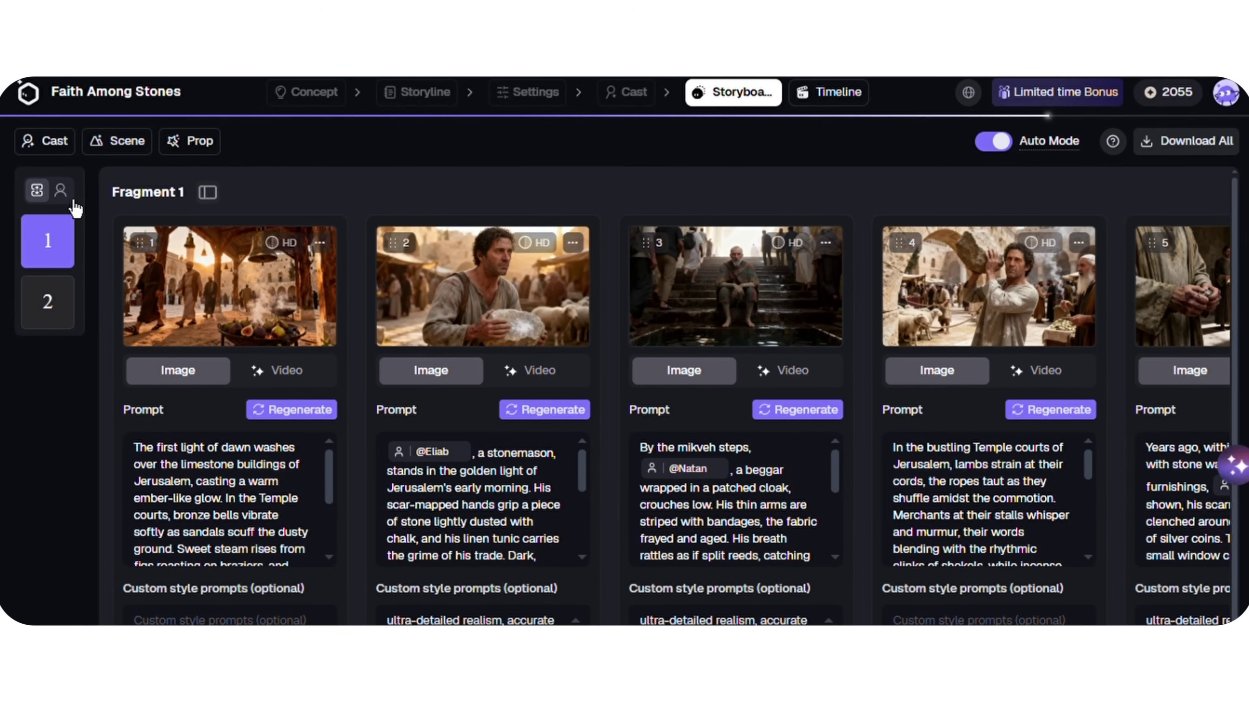
click(60, 192)
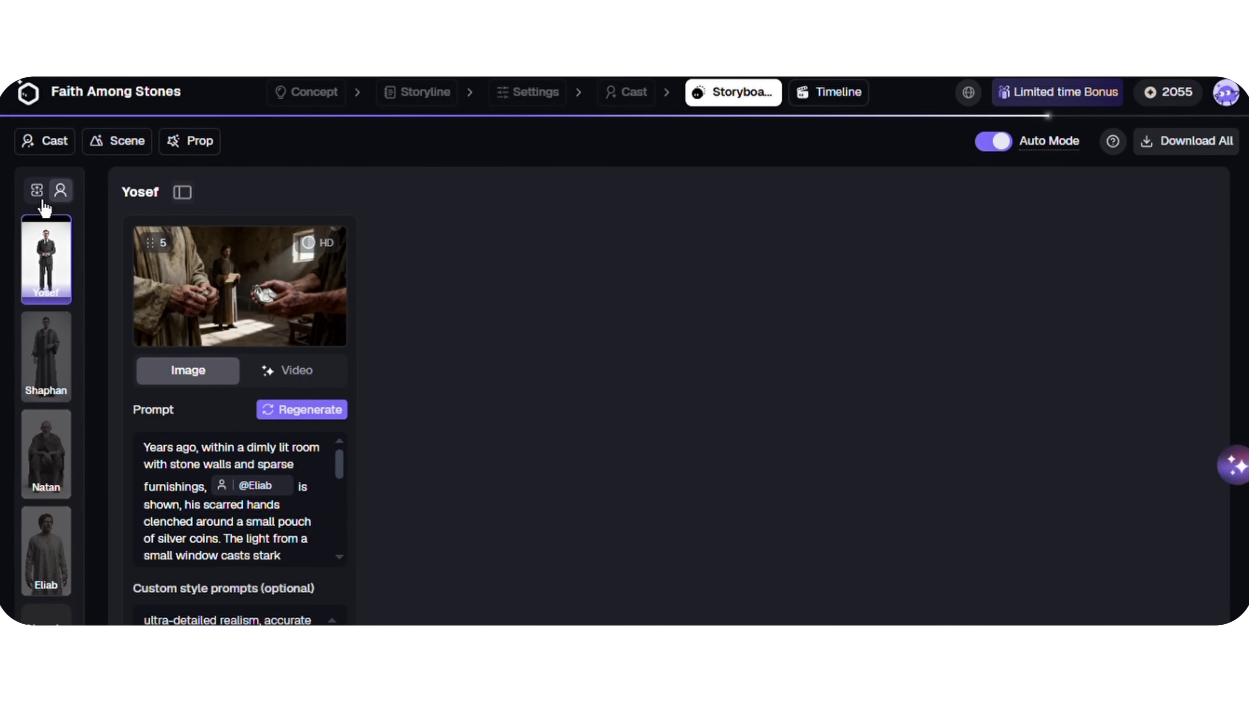
- Return to fragment view and check shot 1's Wide size, Eye Level angle and voice timbre
click(37, 191)
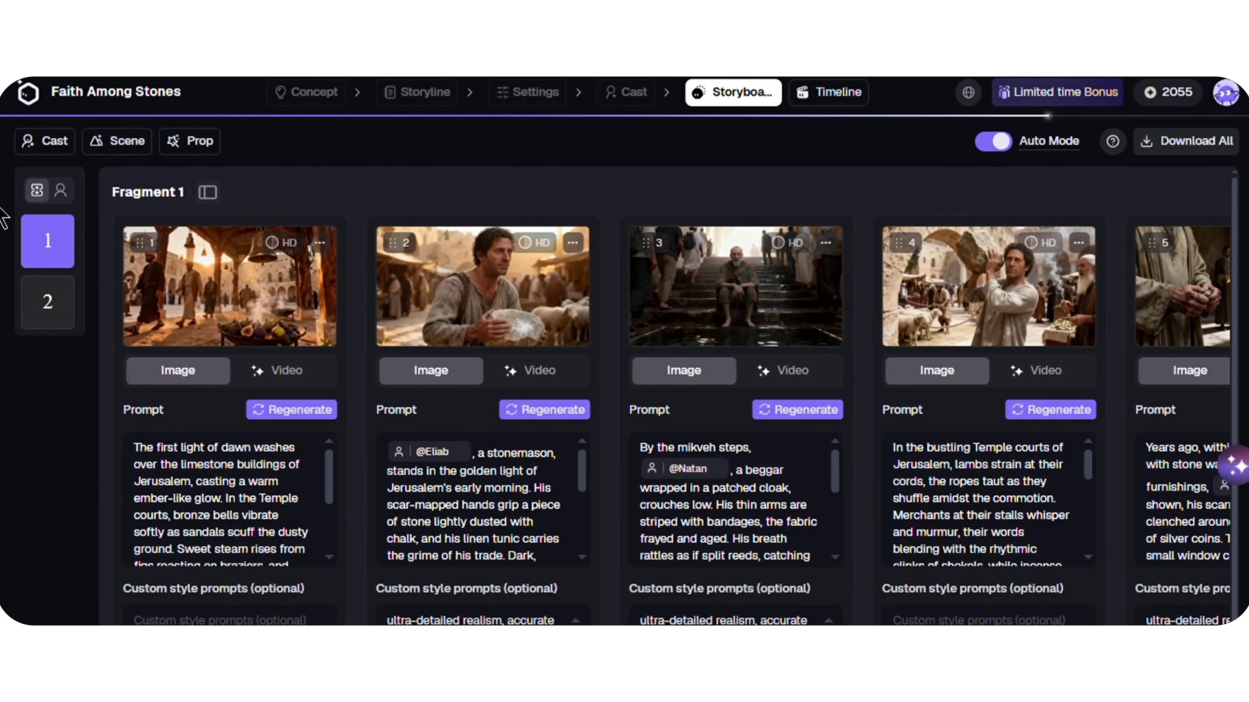
scroll(359, 335, down, 15)
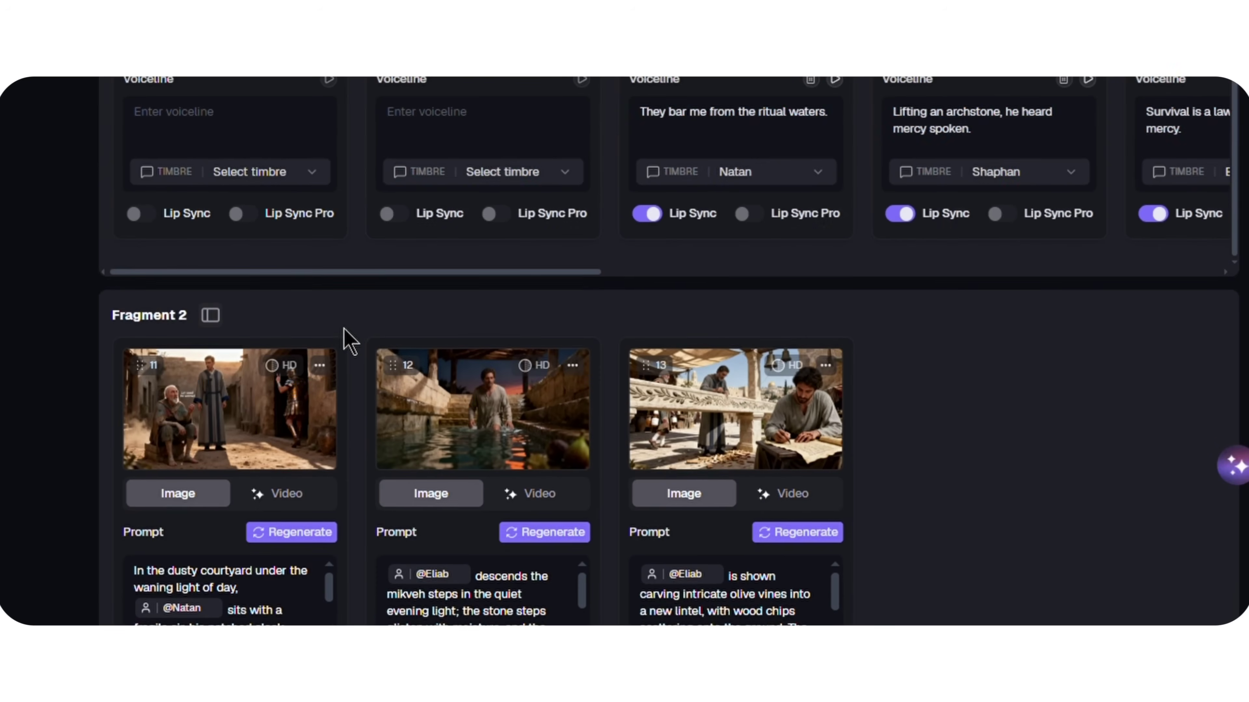
scroll(331, 290, up, 8)
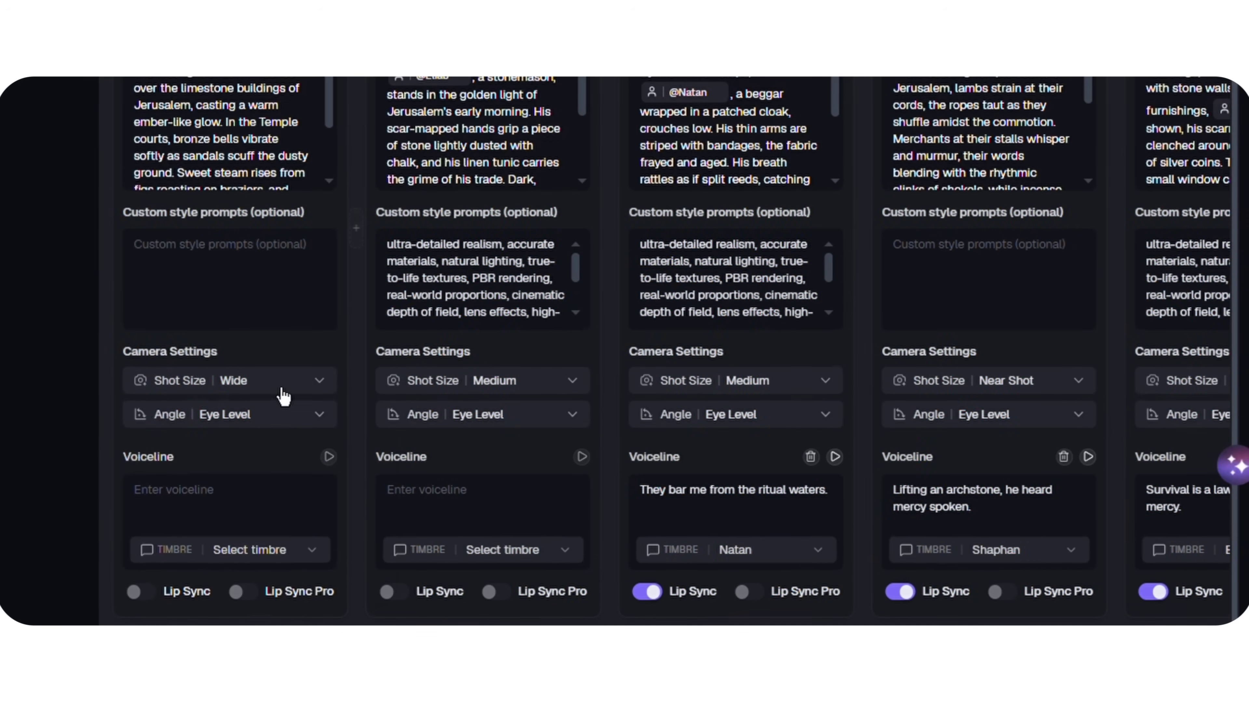
click(255, 387)
click(358, 399)
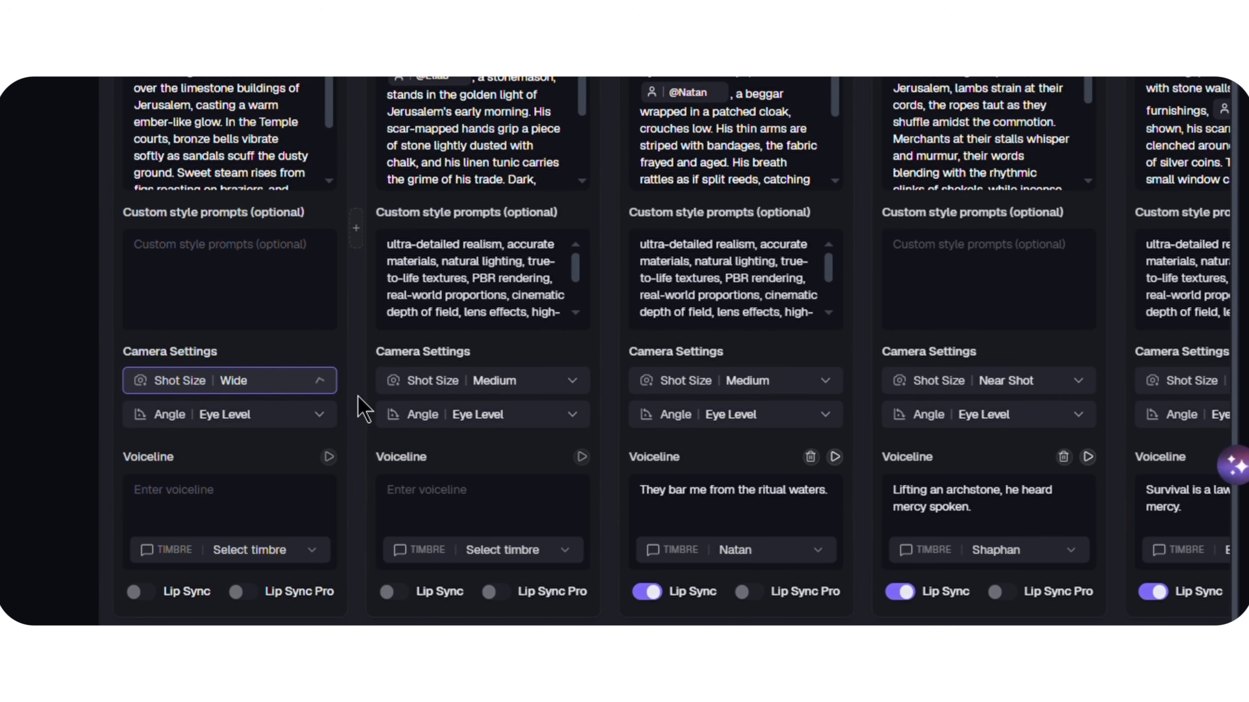
click(287, 423)
click(268, 436)
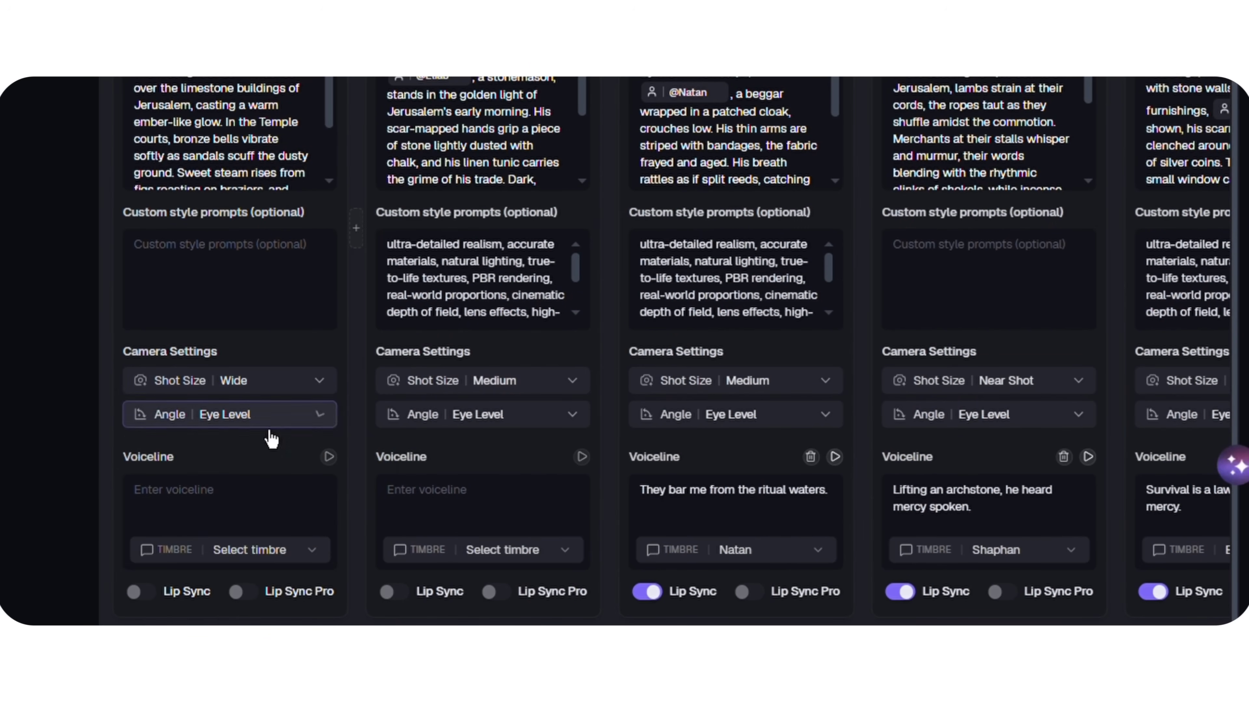
click(306, 564)
click(203, 510)
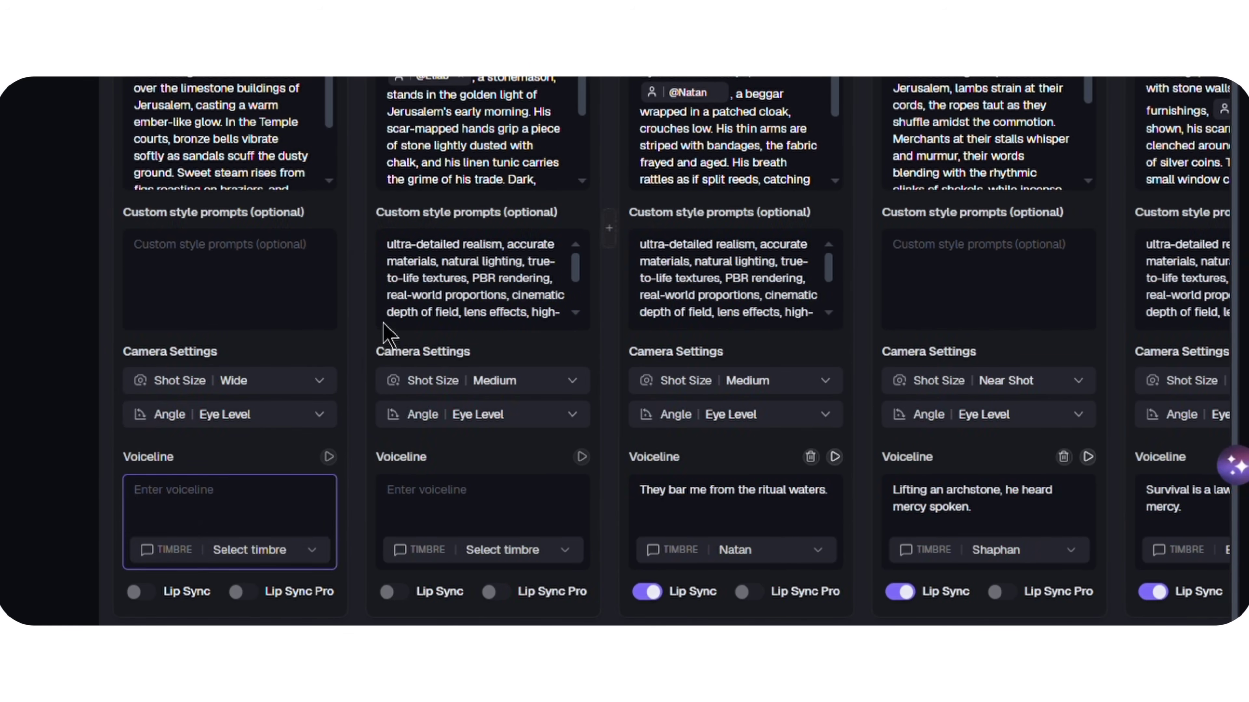
scroll(378, 295, up, 8)
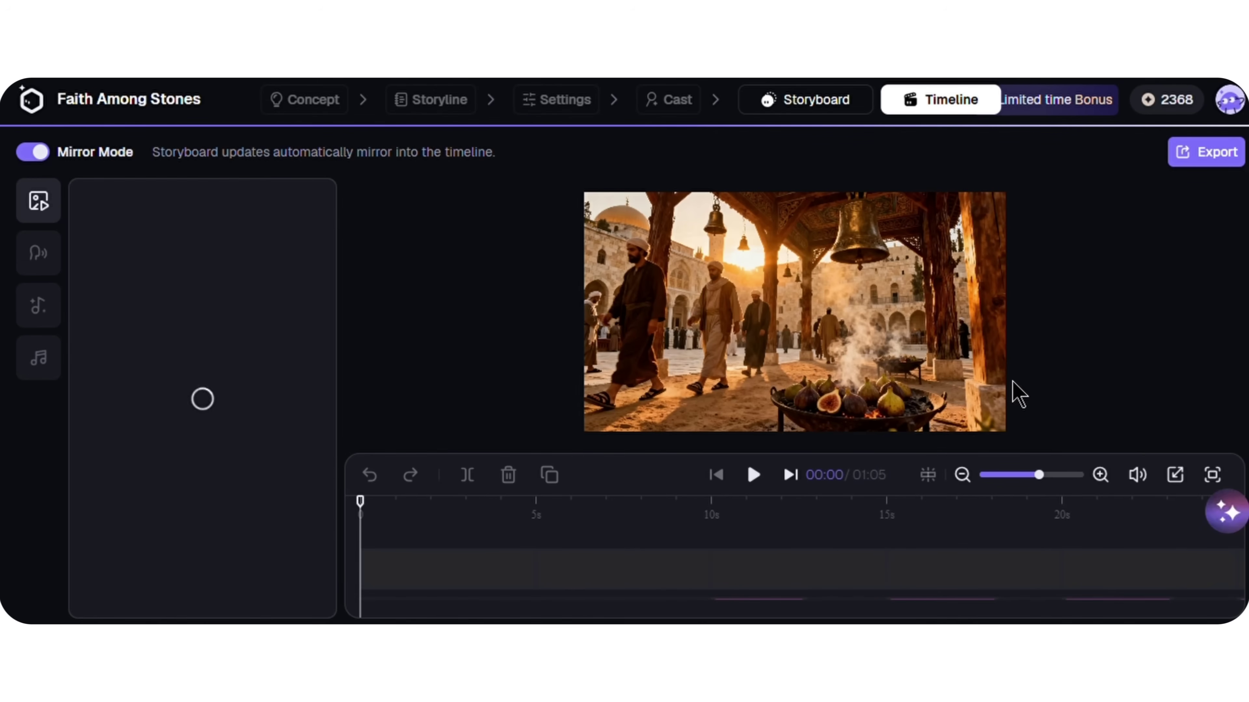
- Play the film to 00:09, pause, toggle the asset grid, and bring up Voiceovers
click(753, 475)
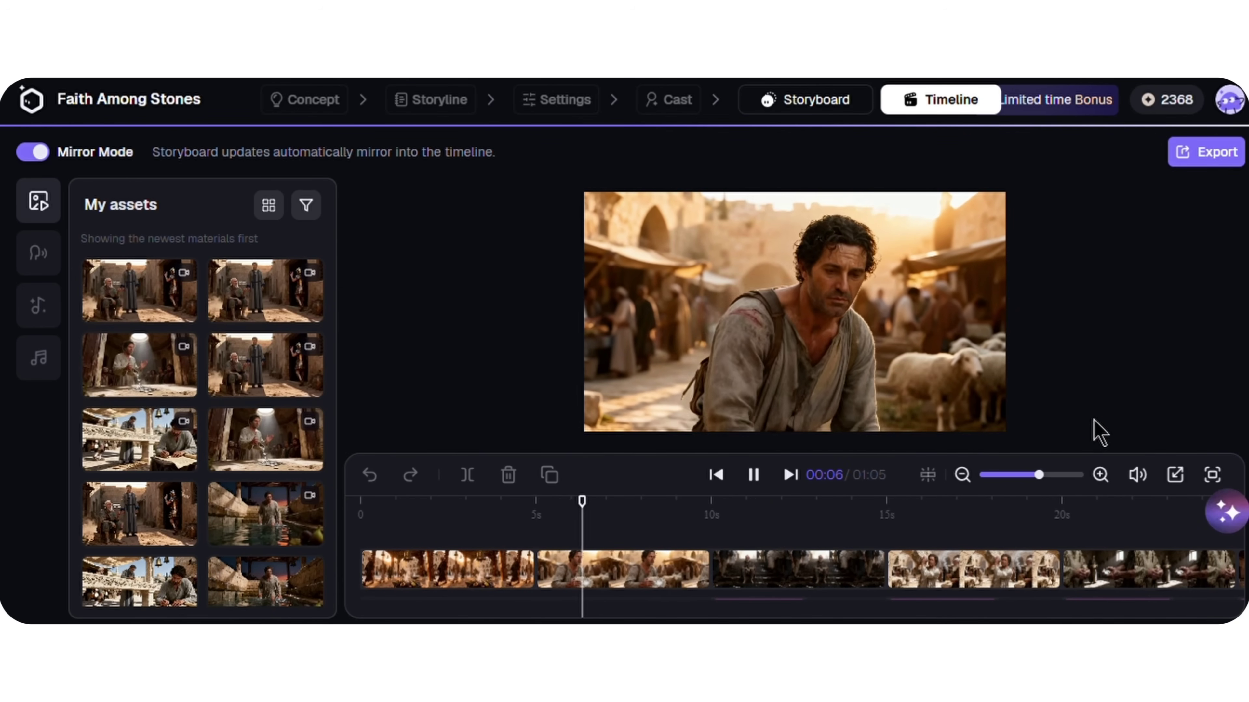
click(742, 472)
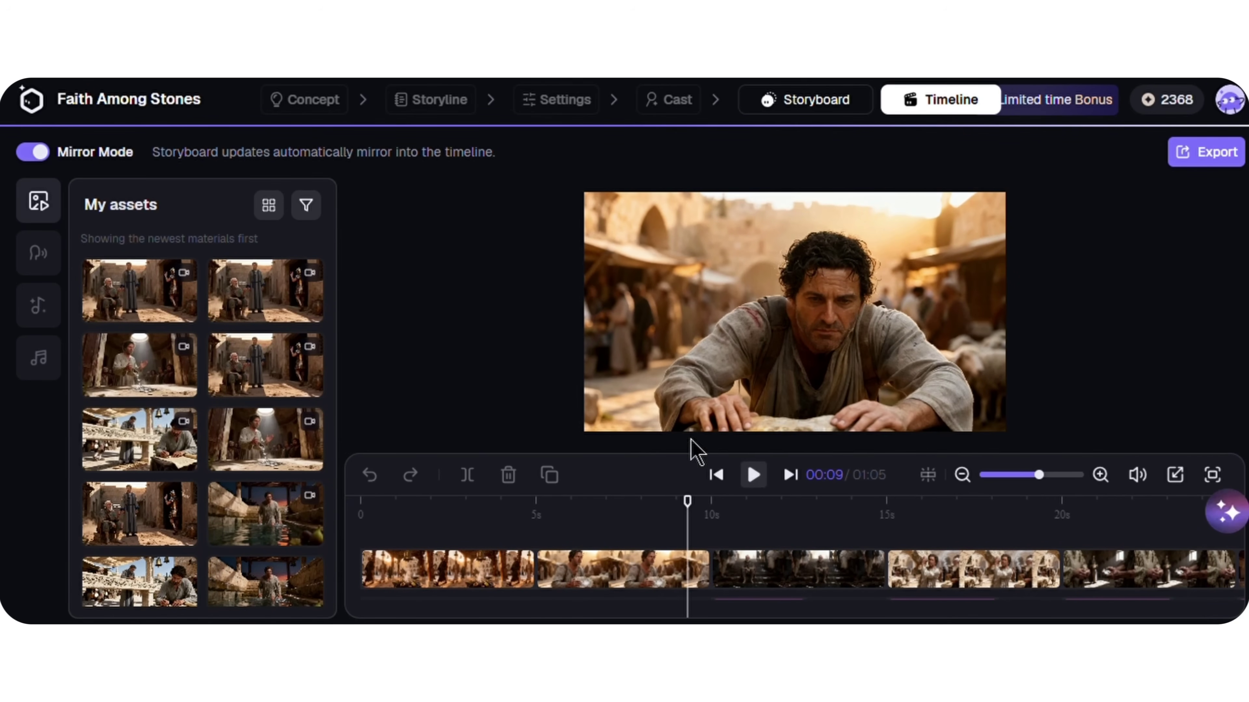
mouse_move(148, 301)
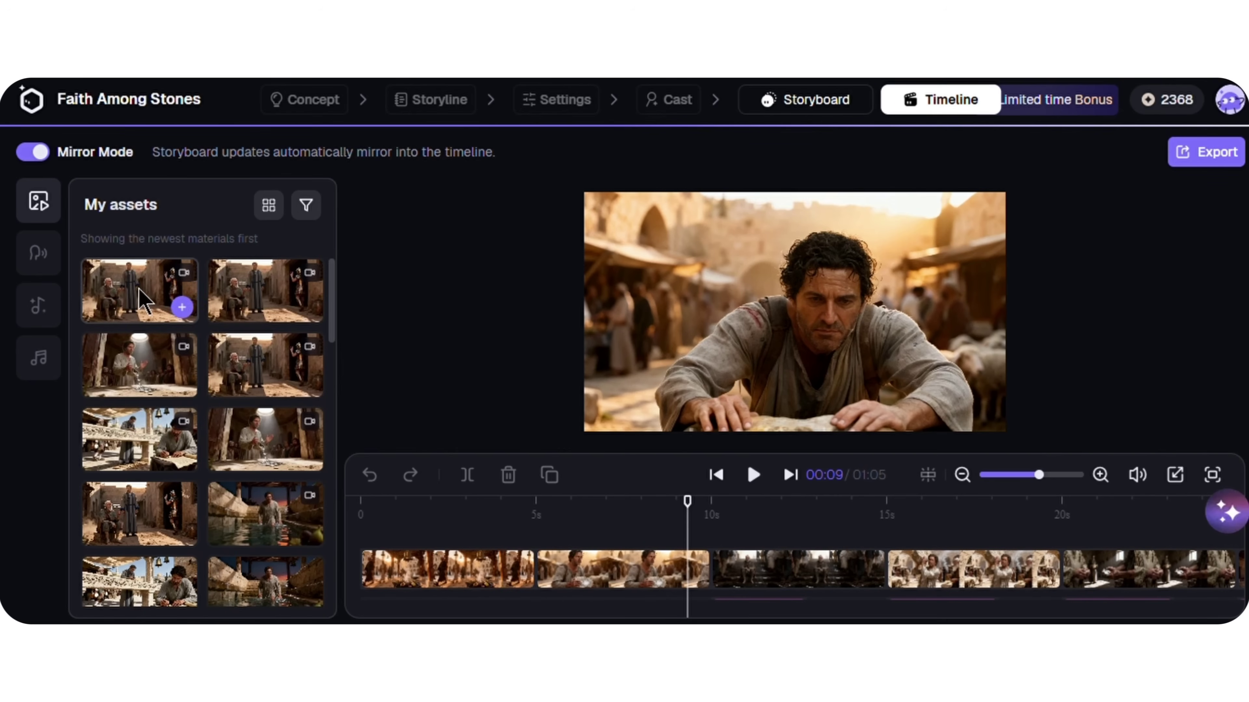
scroll(268, 249, down, 5)
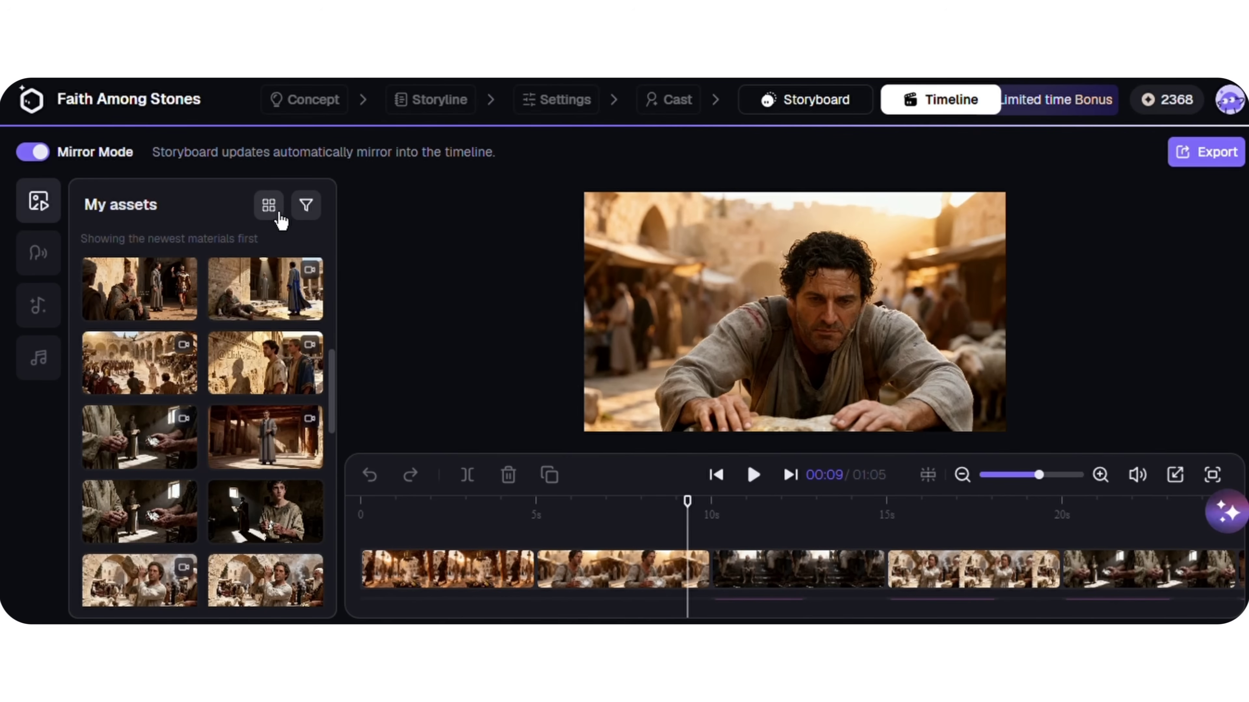
click(277, 214)
click(280, 216)
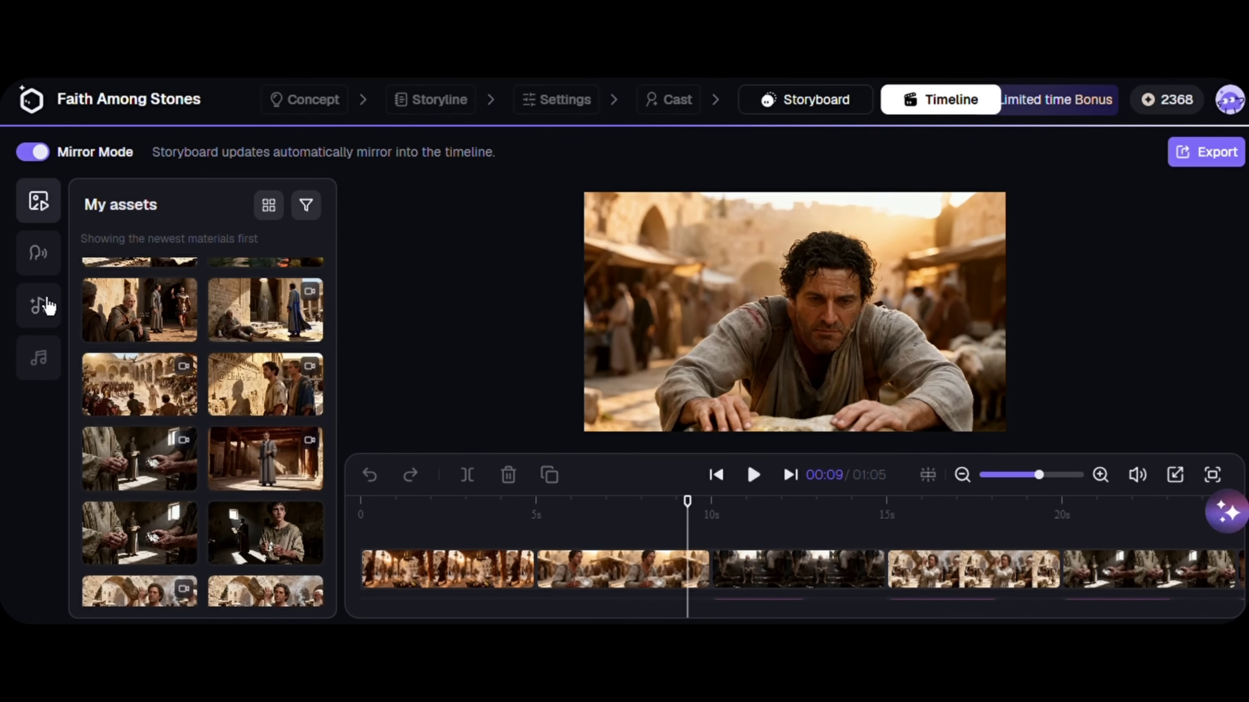
click(46, 266)
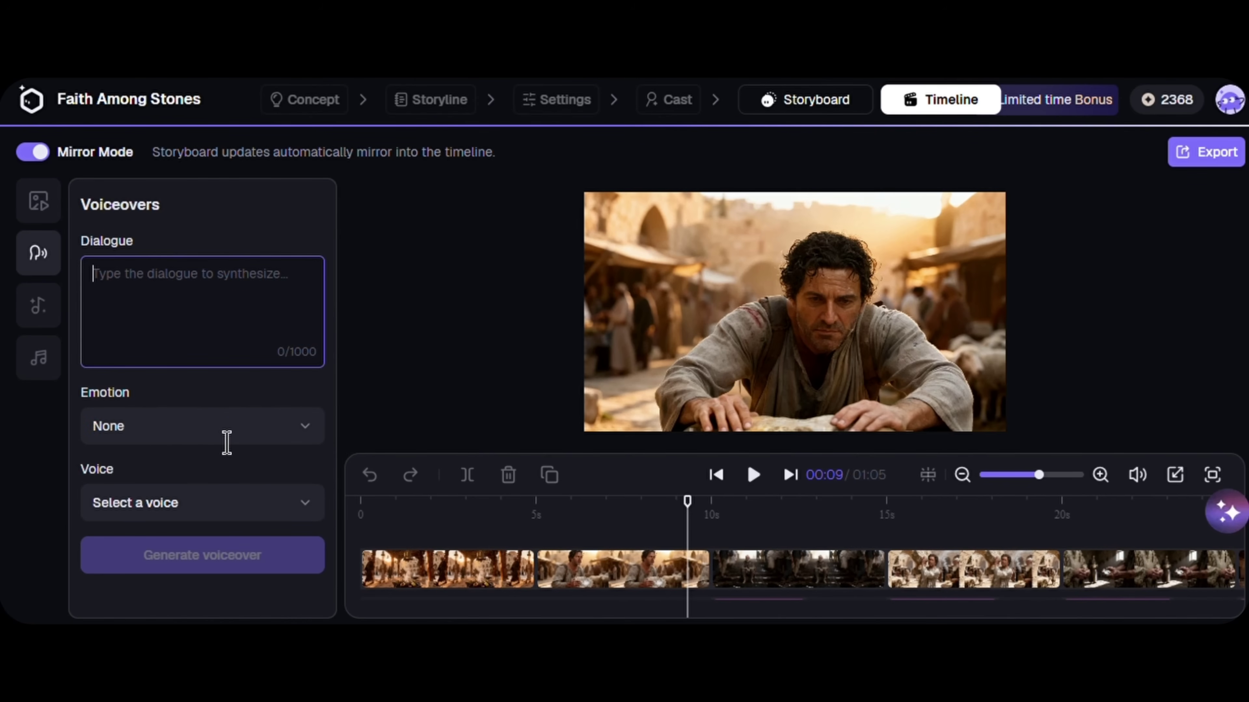
- Browse the voiceover emotion options and the male and female voice lists
click(273, 425)
click(231, 426)
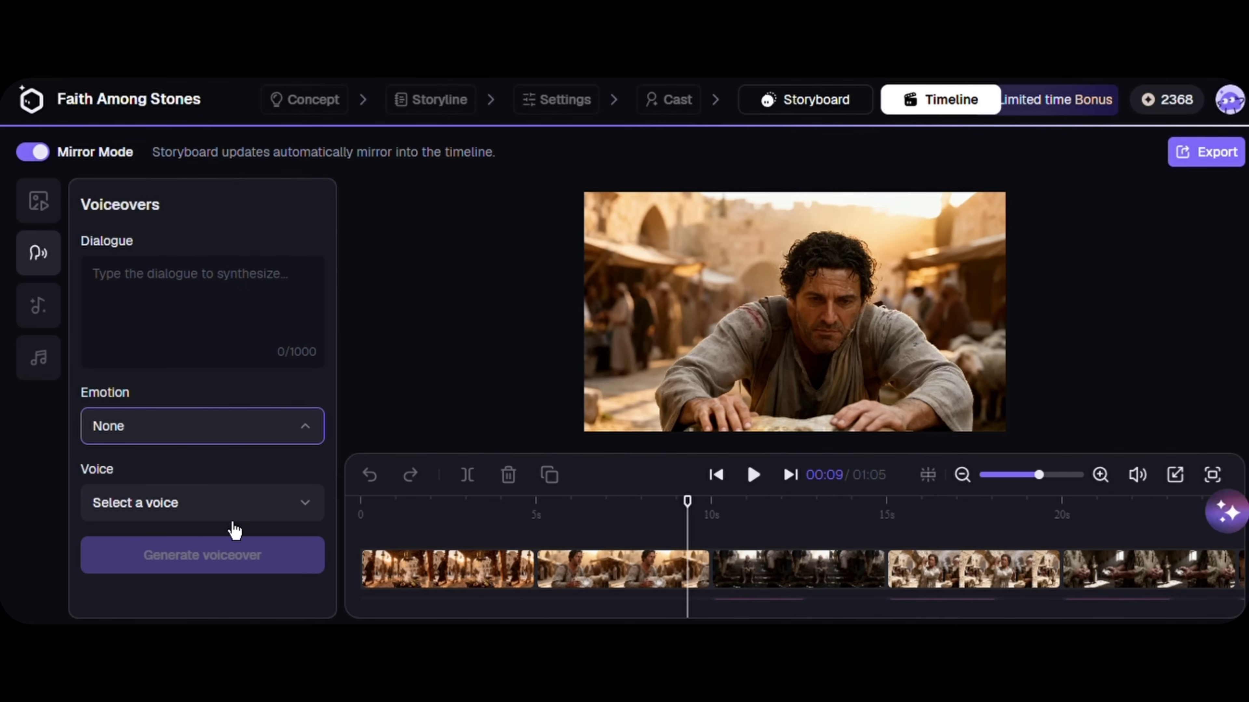
click(226, 511)
click(340, 279)
click(388, 279)
click(49, 331)
- Look through the sound effects library and the background music tracks
click(48, 325)
click(247, 251)
click(175, 250)
click(172, 339)
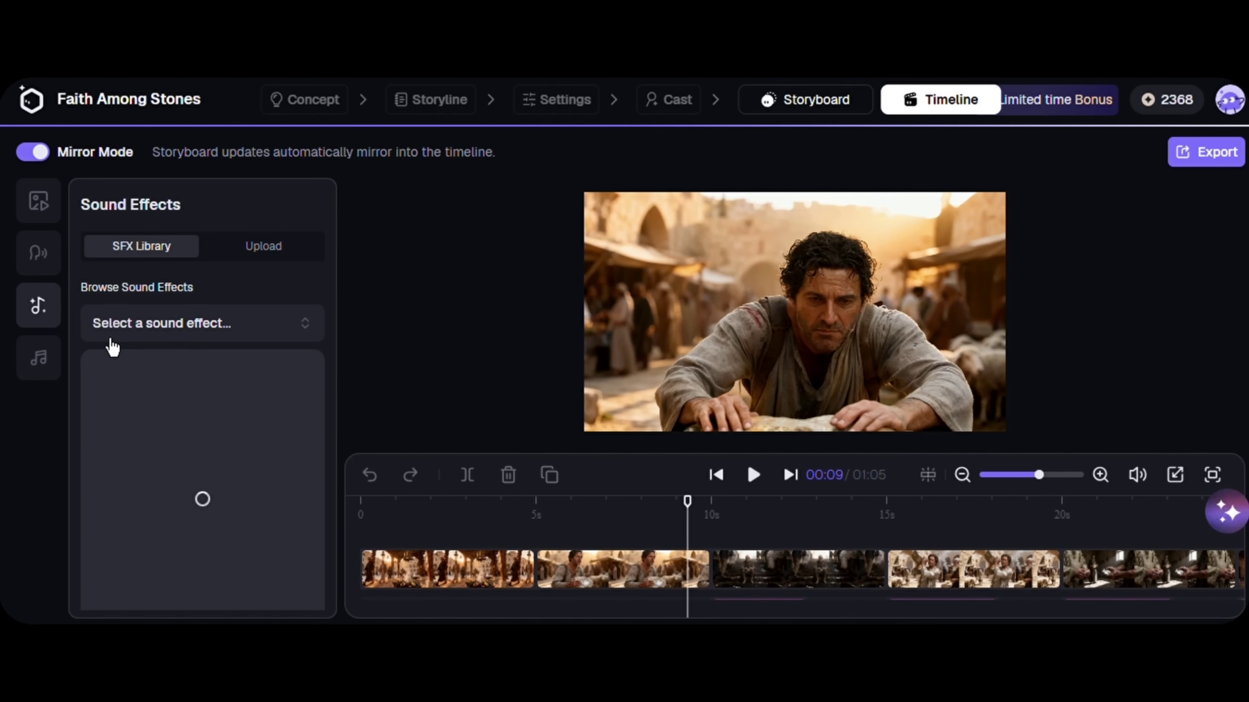
click(51, 373)
click(154, 325)
click(209, 326)
- Drag the third timeline clip, then move the playhead to about 4 and 12 seconds
mouse_move(767, 571)
mouse_down()
mouse_move(610, 589)
mouse_move(770, 592)
mouse_up()
click(524, 521)
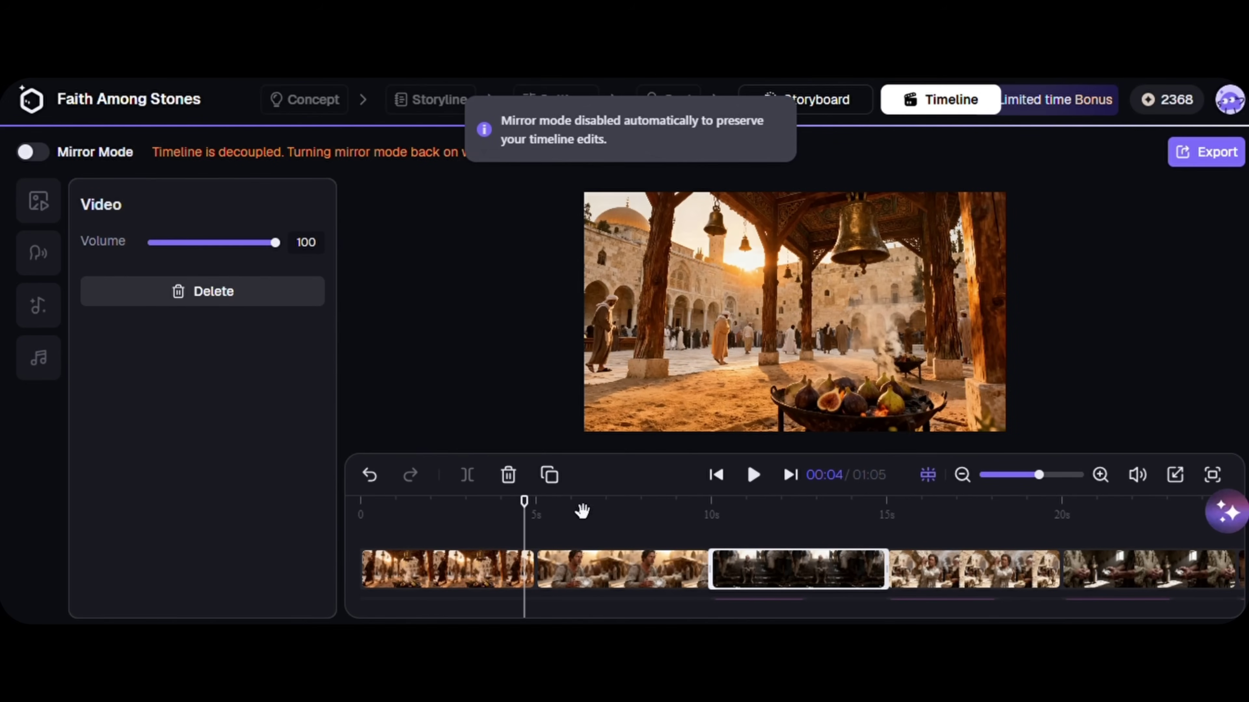
click(808, 520)
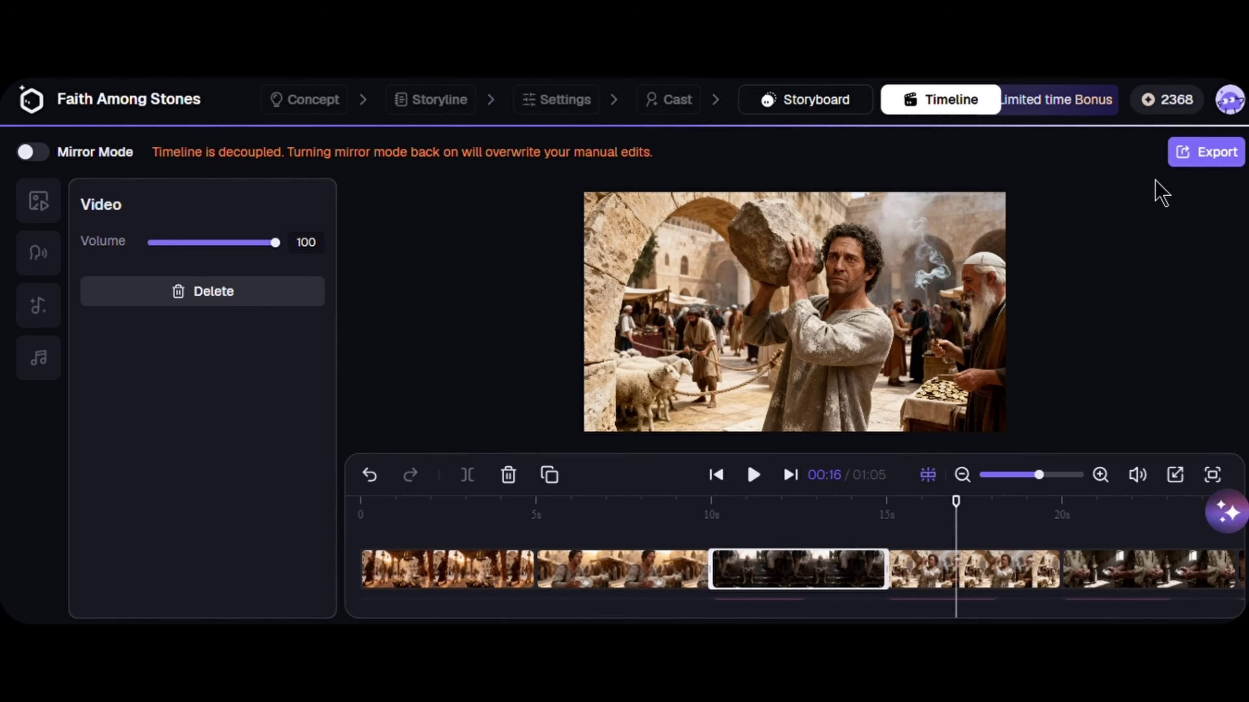